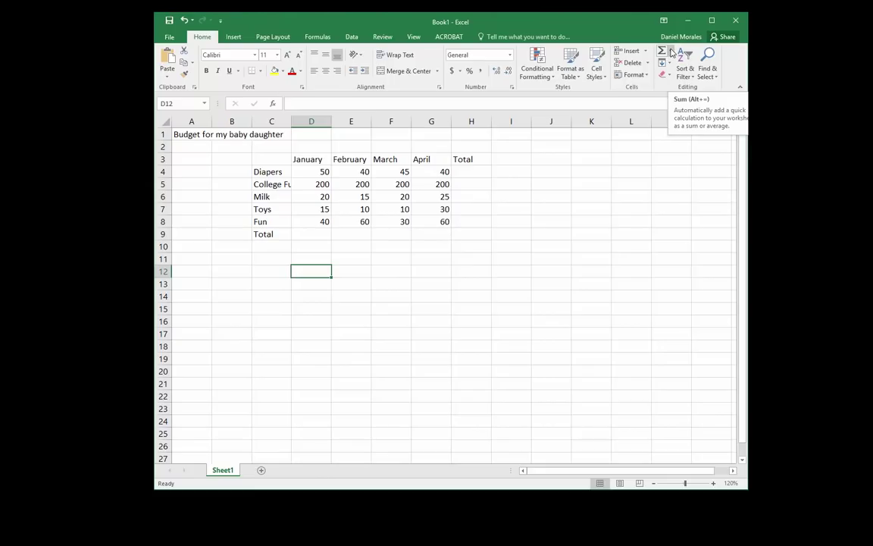
# Review the AutoSum functions and examine the budget's month columns, expense rows and empty total cells
pyautogui.click(670, 54)
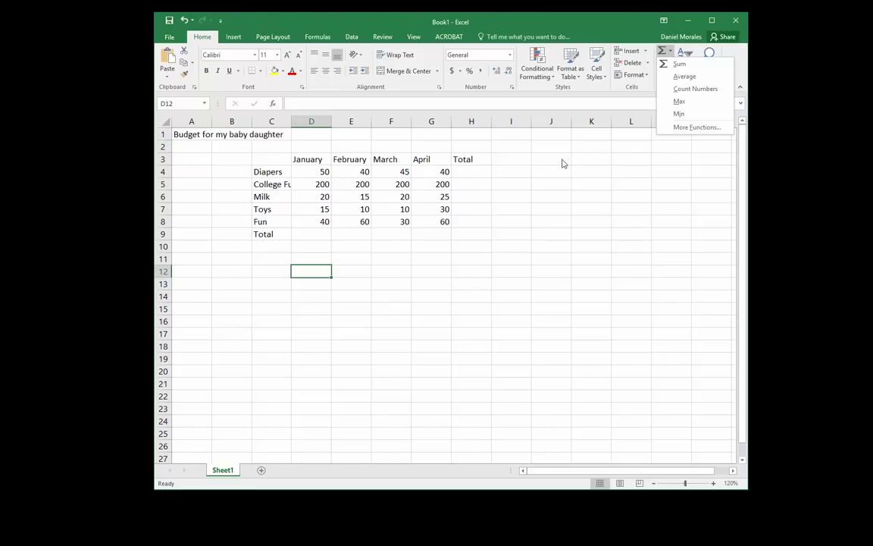
pyautogui.click(516, 171)
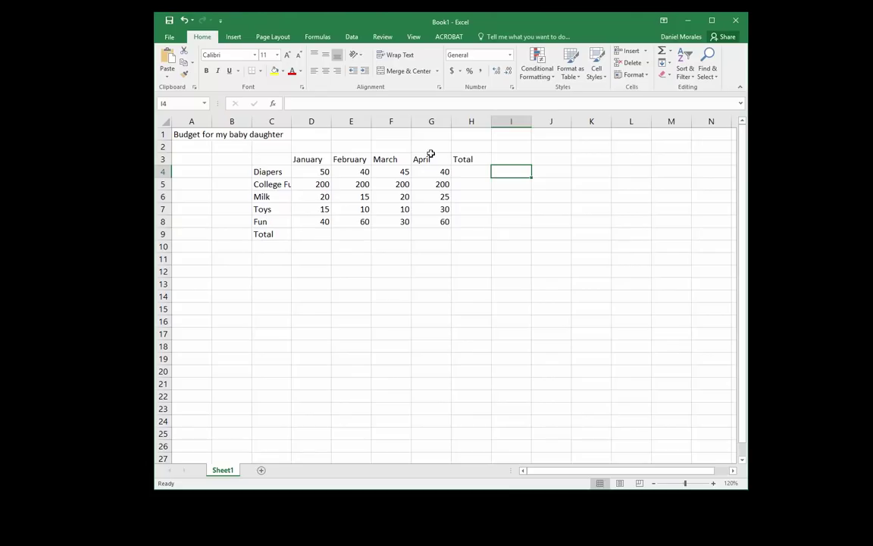
pyautogui.press('Left')
pyautogui.press('Left')
pyautogui.click(324, 171)
pyautogui.click(351, 172)
pyautogui.click(388, 172)
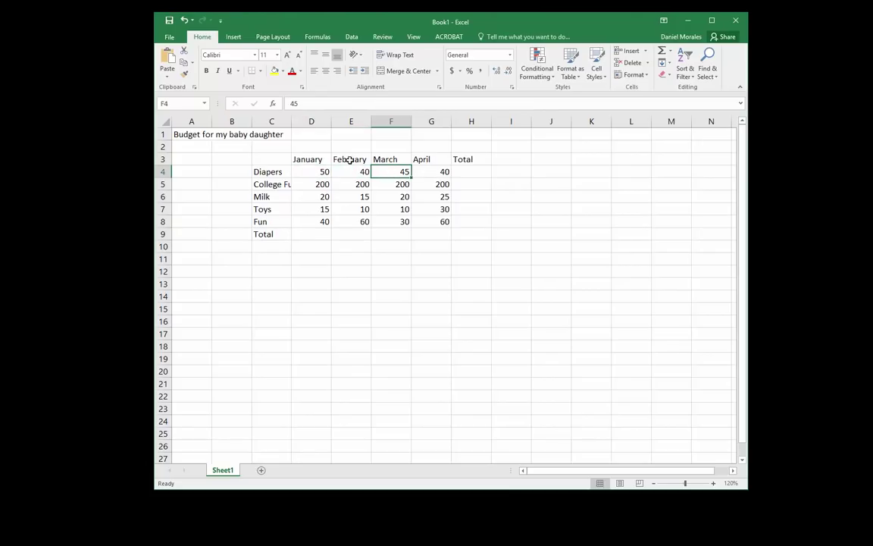
pyautogui.click(322, 146)
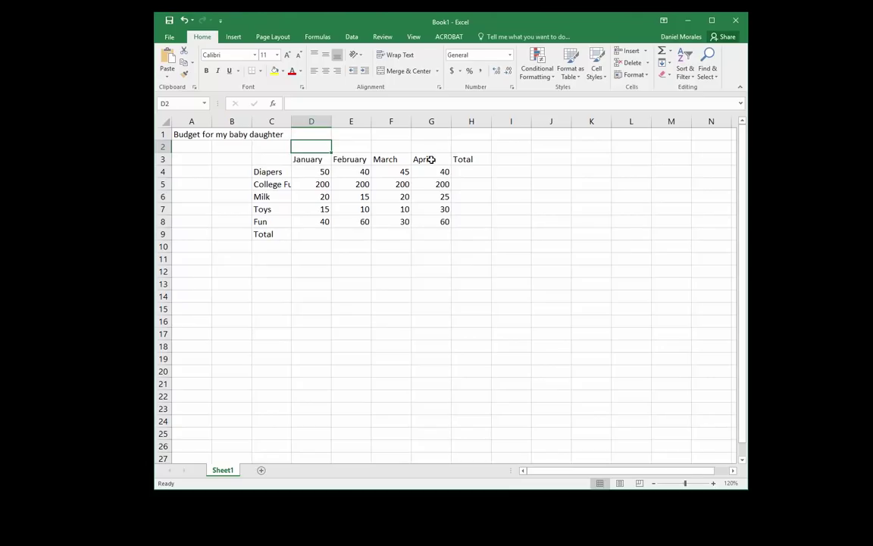
pyautogui.click(277, 171)
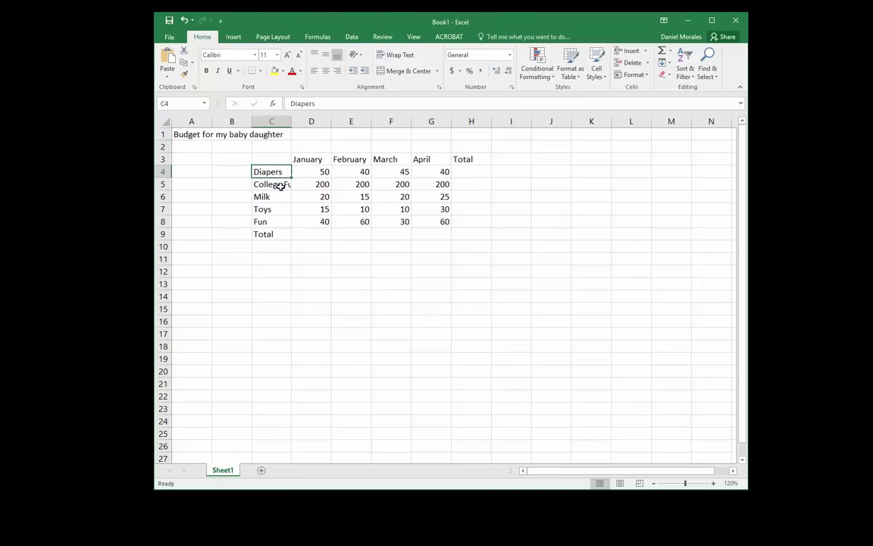
pyautogui.click(280, 184)
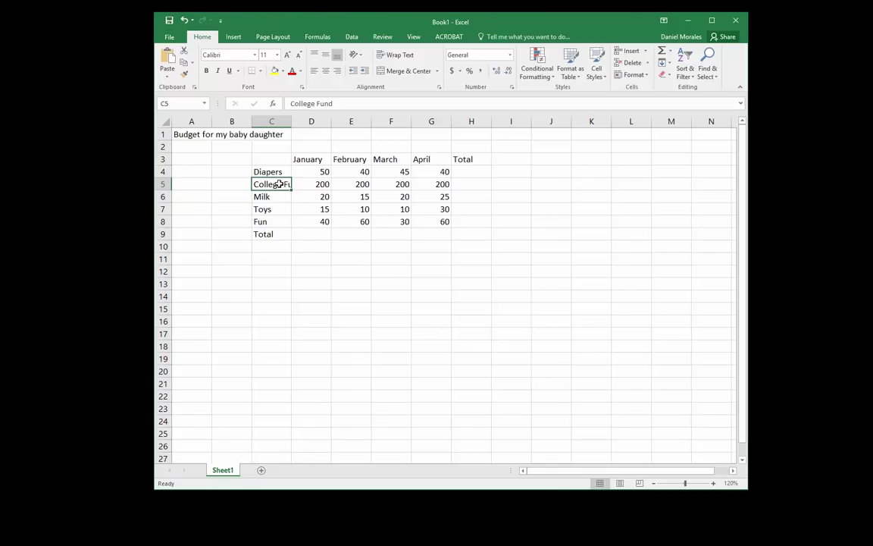
pyautogui.click(273, 198)
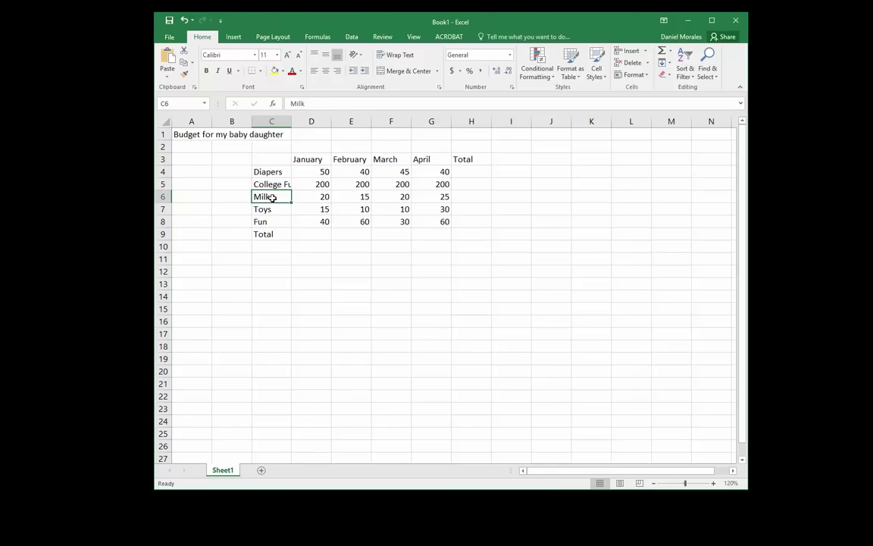
pyautogui.click(273, 210)
pyautogui.click(272, 224)
pyautogui.click(271, 237)
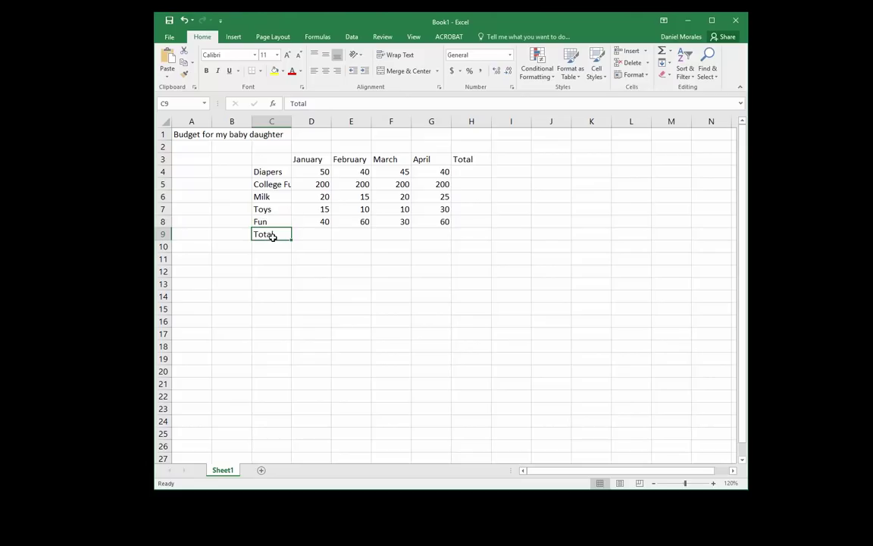
pyautogui.click(312, 146)
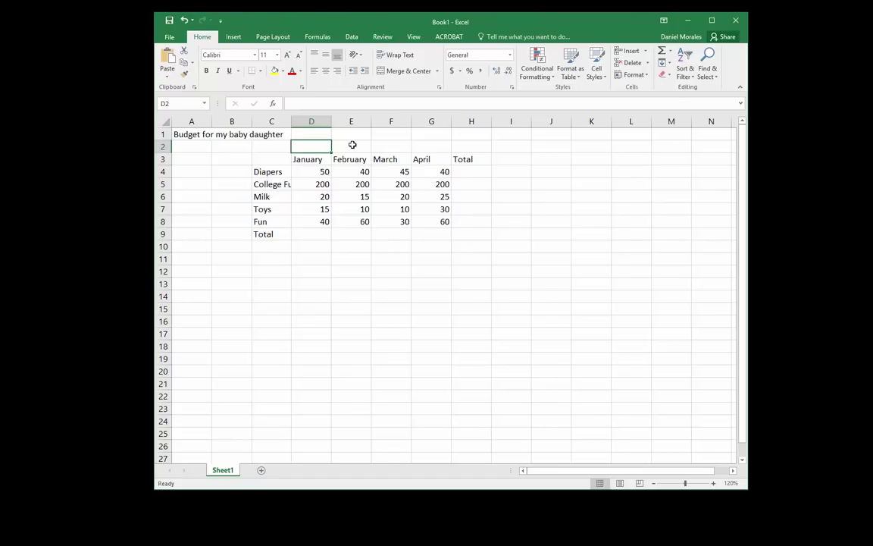
pyautogui.click(301, 234)
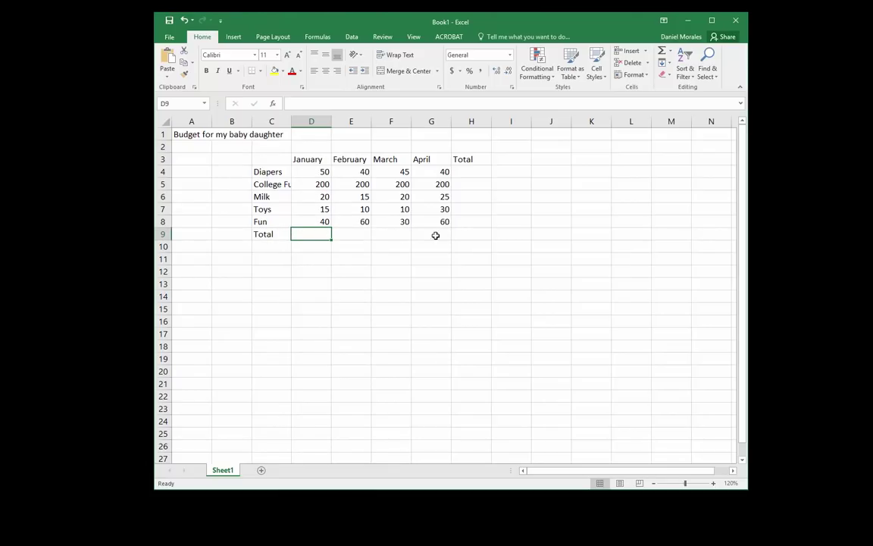
pyautogui.click(466, 172)
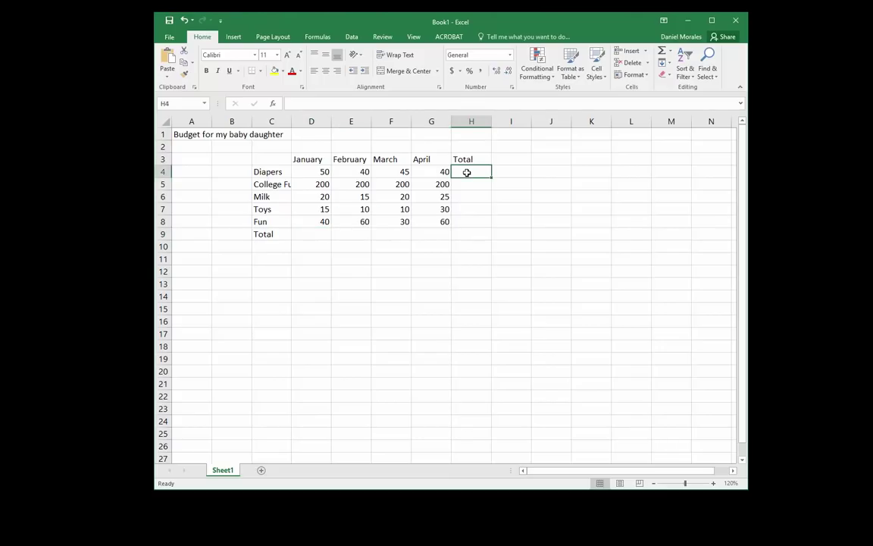
pyautogui.click(467, 185)
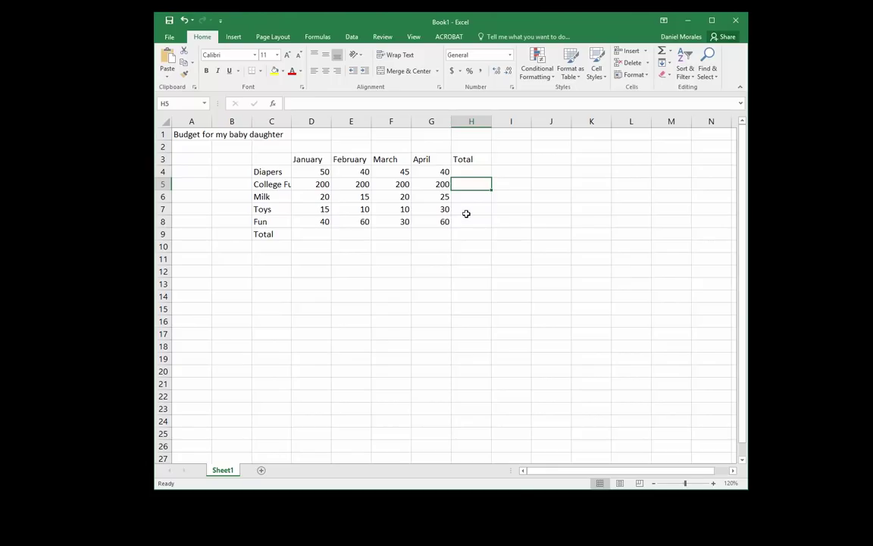
pyautogui.click(460, 173)
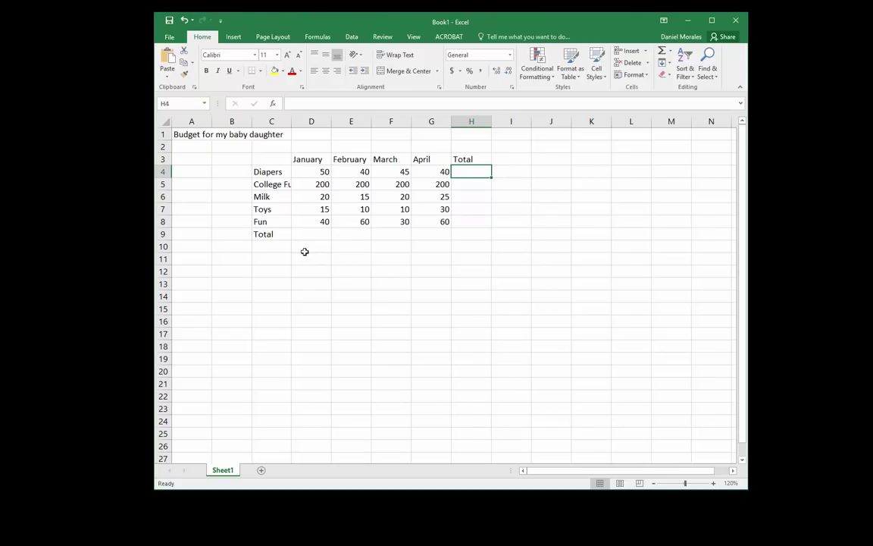
# Widen column C until the College Fund label fits fully inside its cell
pyautogui.click(272, 184)
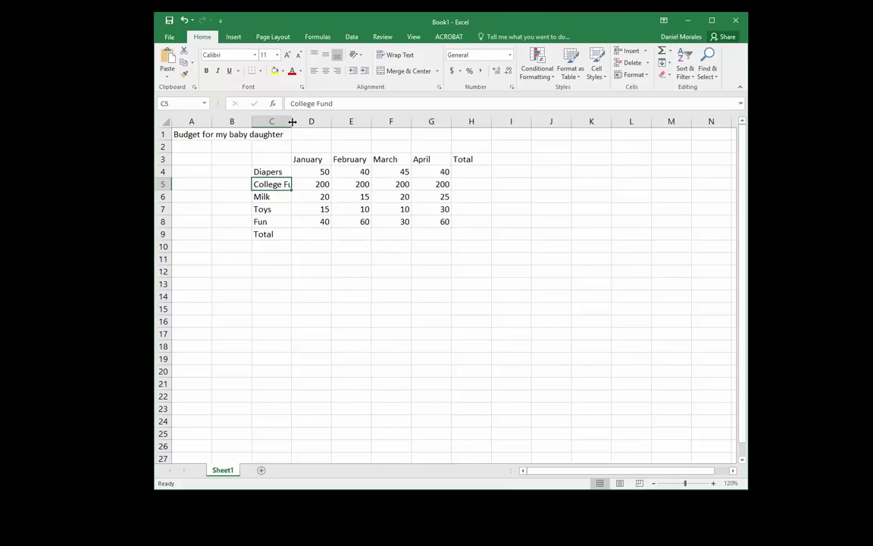
pyautogui.moveTo(292, 122); pyautogui.dragTo(304, 122)
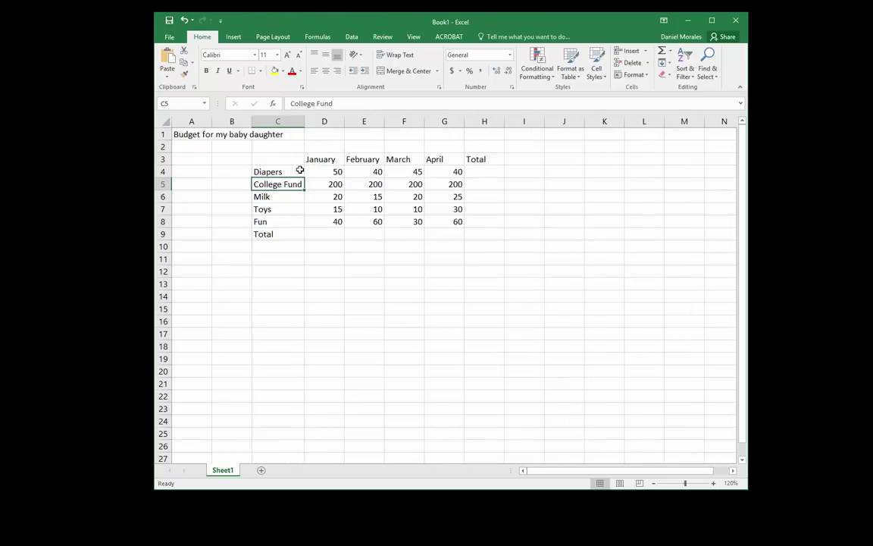
pyautogui.click(293, 195)
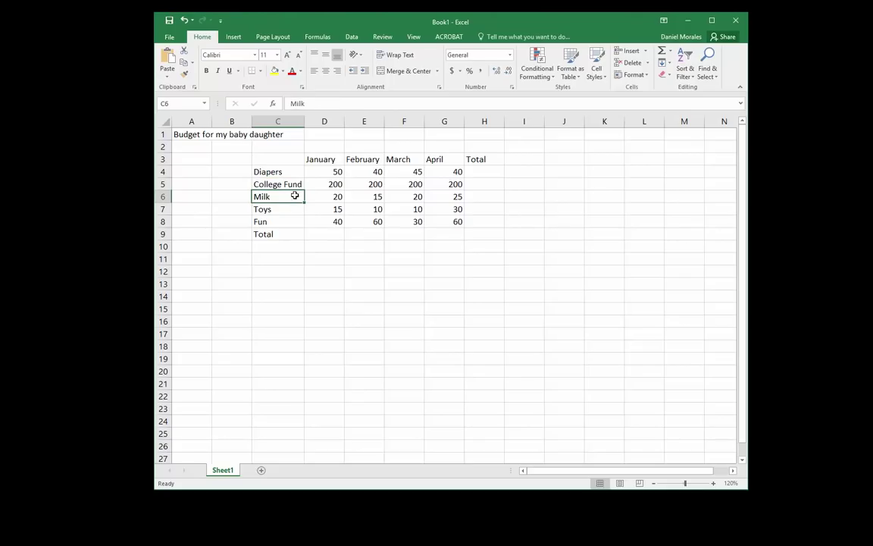
pyautogui.click(241, 186)
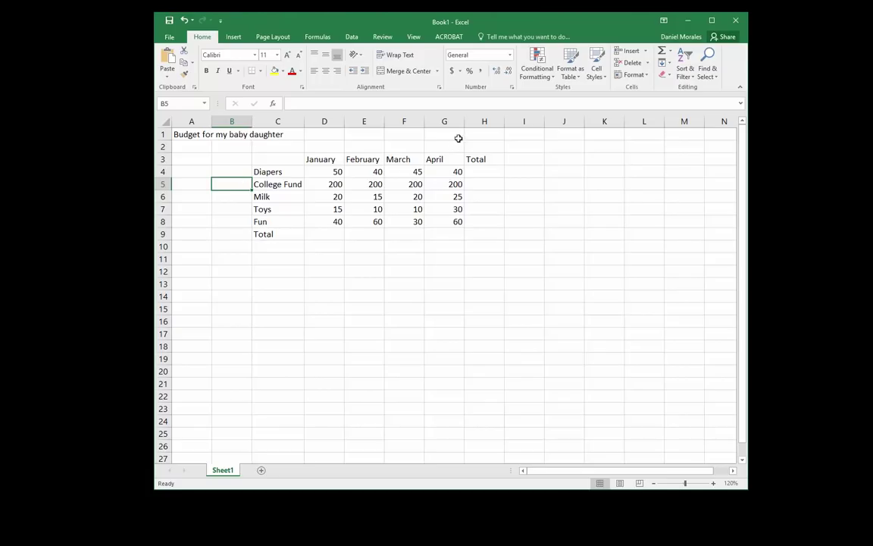
# Try several narrow widths for the April column, too narrow and just wide enough for its values
pyautogui.moveTo(464, 124); pyautogui.dragTo(435, 124)
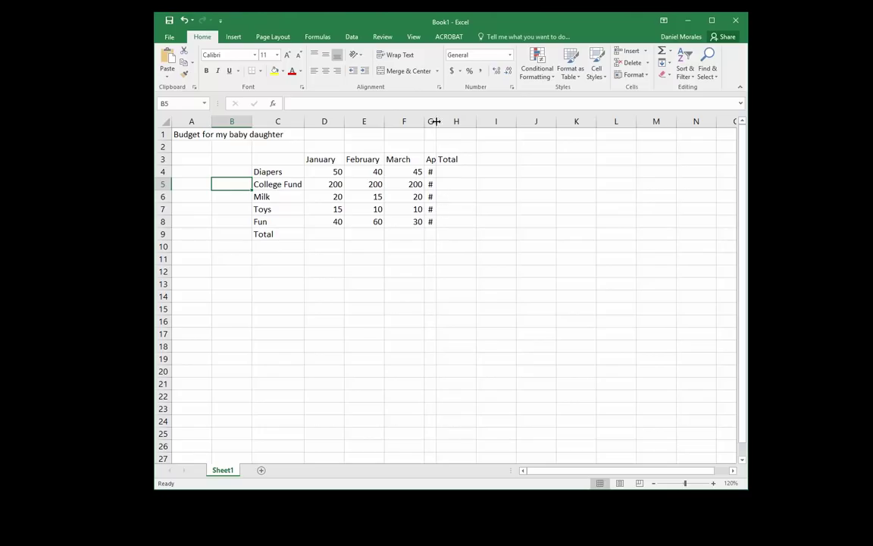
pyautogui.moveTo(437, 122); pyautogui.dragTo(439, 122)
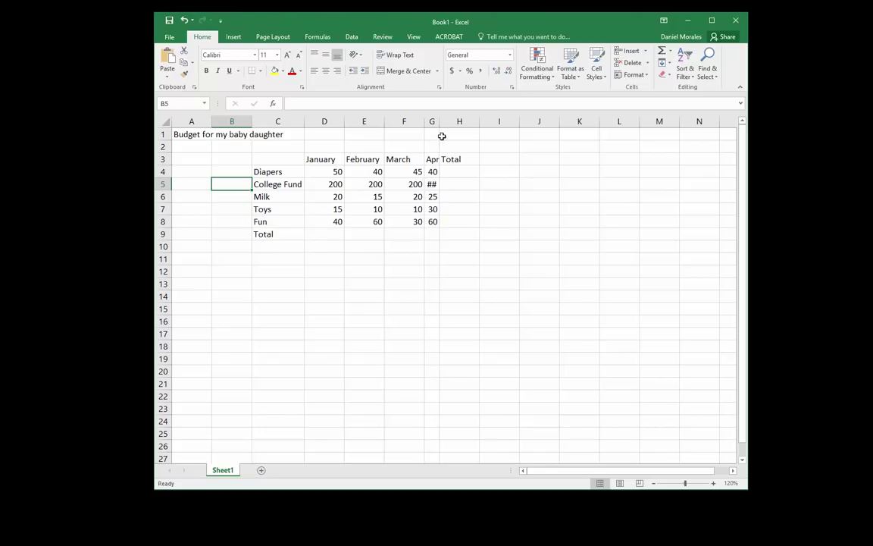
pyautogui.moveTo(438, 122); pyautogui.dragTo(446, 122)
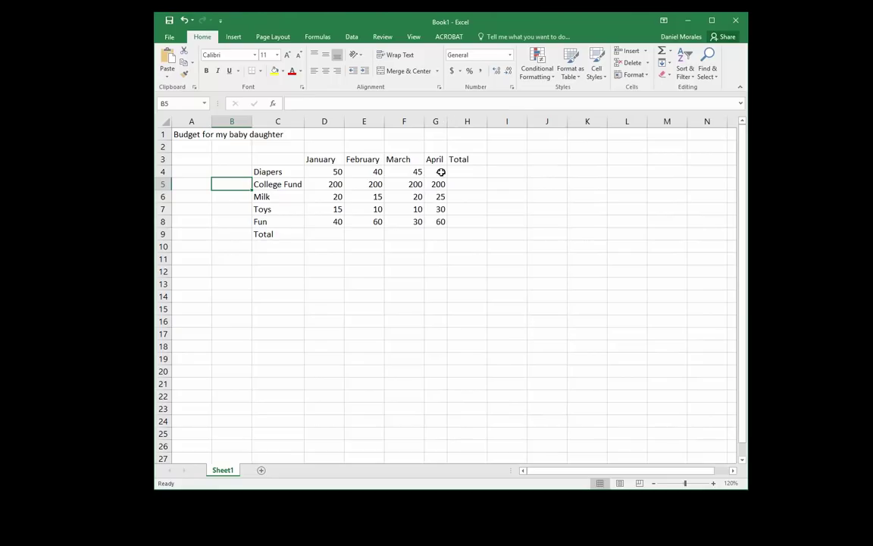
pyautogui.moveTo(448, 123); pyautogui.dragTo(436, 122)
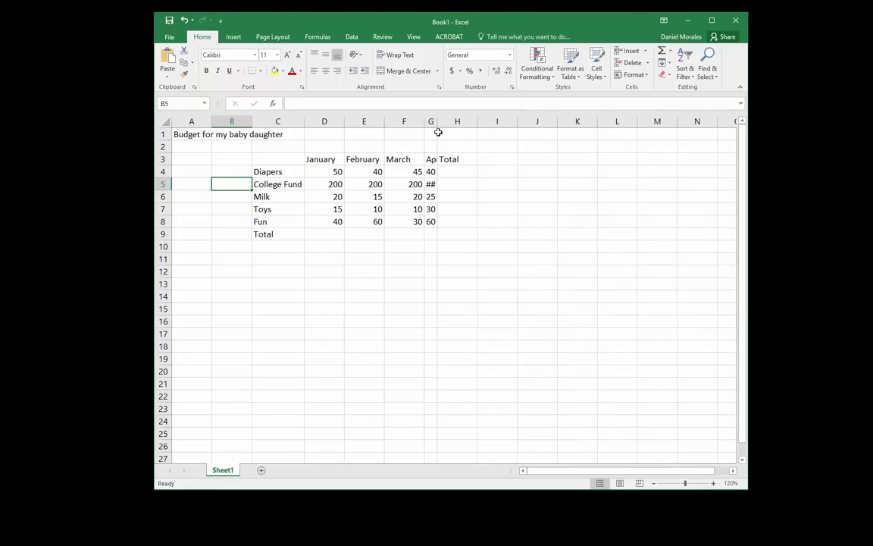
# AutoFit the April column to its contents and widen it slightly beyond that
pyautogui.doubleClick(435, 122)
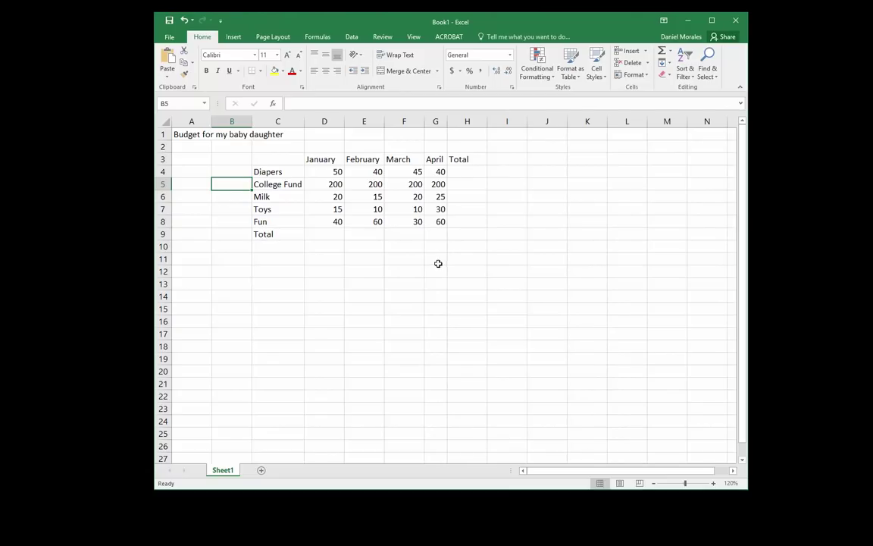
pyautogui.moveTo(446, 126); pyautogui.dragTo(458, 122)
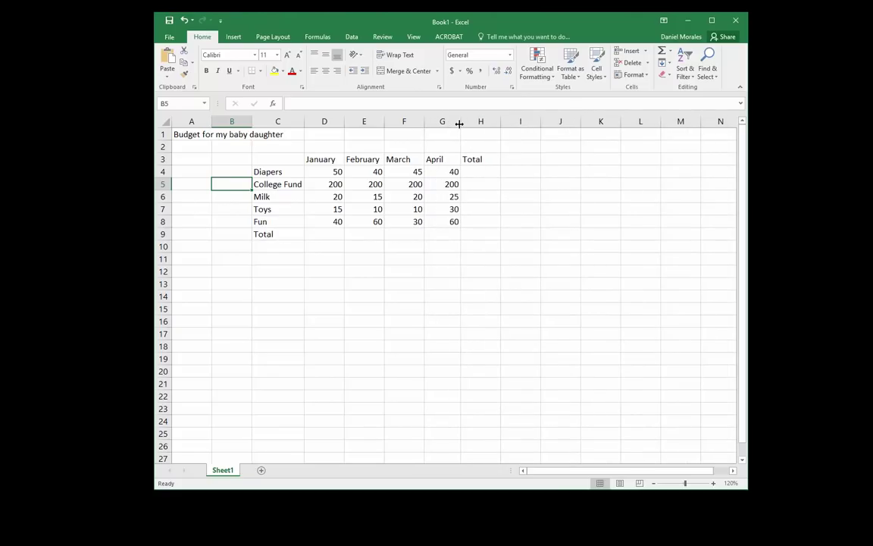
# Make the month headings January through April in row 3 bold
pyautogui.click(316, 159)
pyautogui.moveTo(316, 159); pyautogui.dragTo(434, 160)
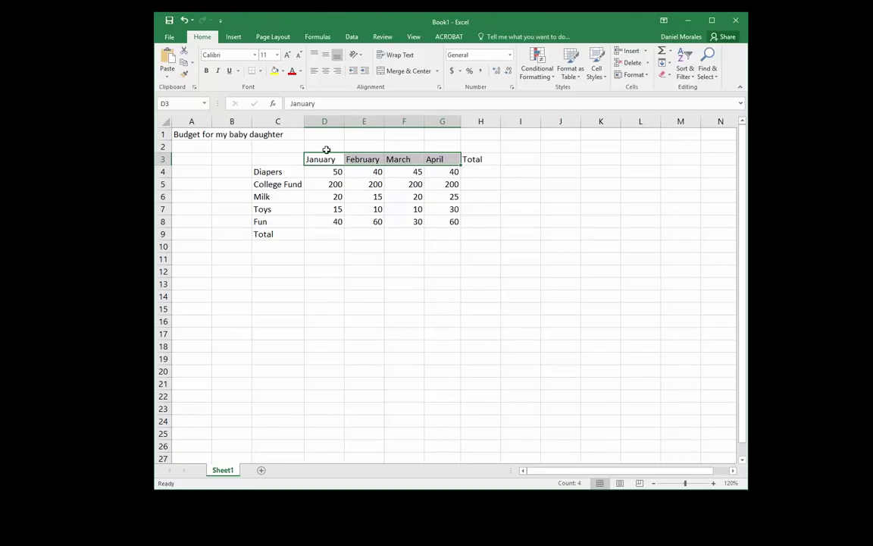
pyautogui.click(205, 71)
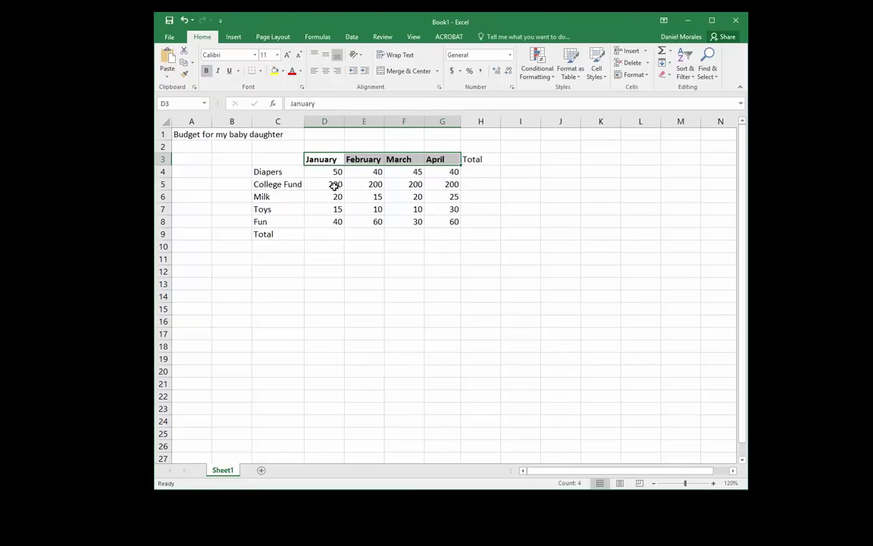
pyautogui.click(355, 235)
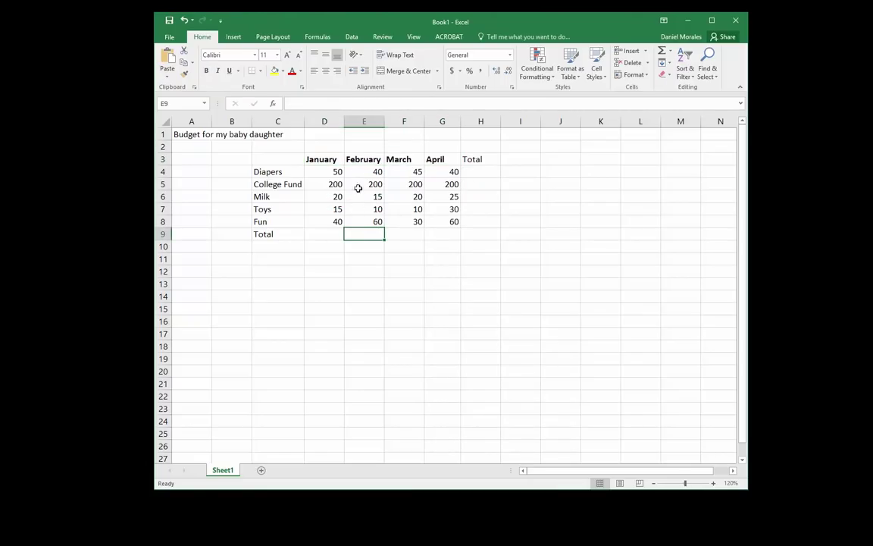
# Try moving the January heading from D3 to cell E12 and undo the move
pyautogui.click(359, 160)
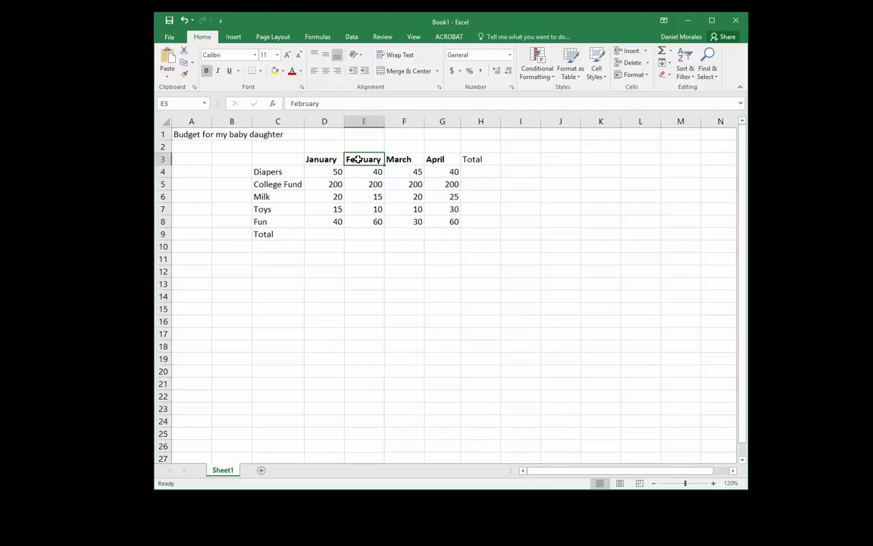
pyautogui.click(318, 159)
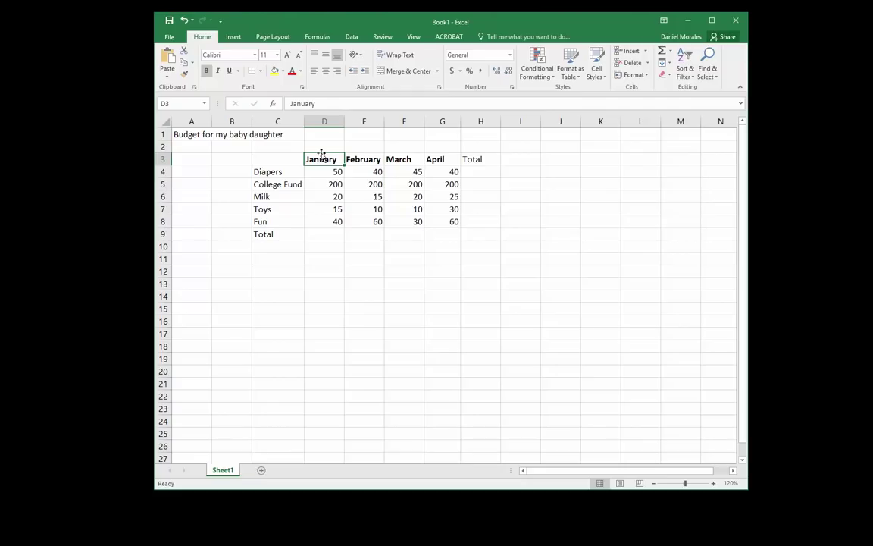
pyautogui.moveTo(321, 154); pyautogui.dragTo(368, 281)
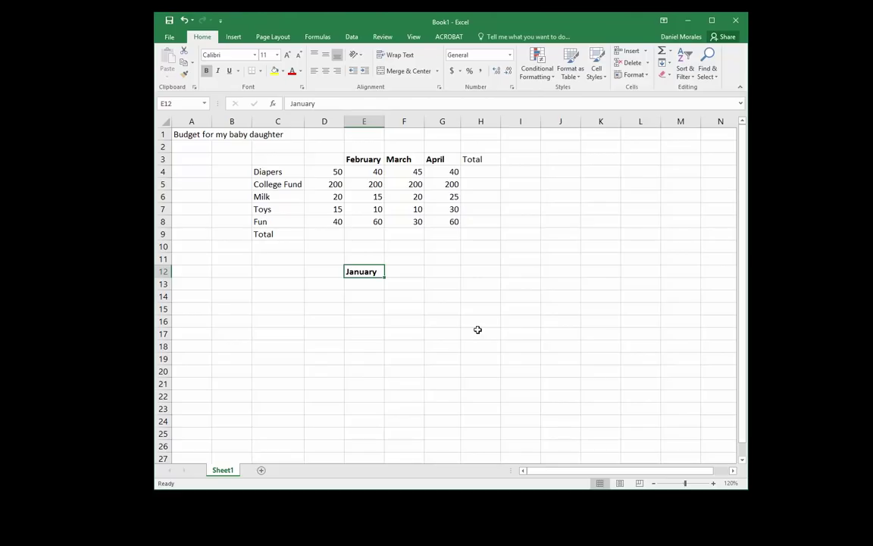
pyautogui.hotkey('ctrl', 'z')
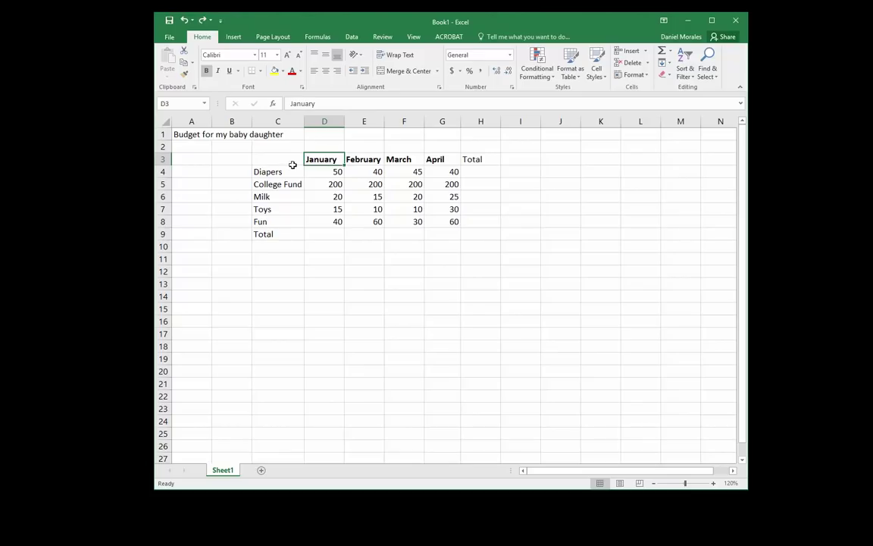
# Select individual category labels in column C, followed by the whole range from Diapers to Fun
pyautogui.click(279, 172)
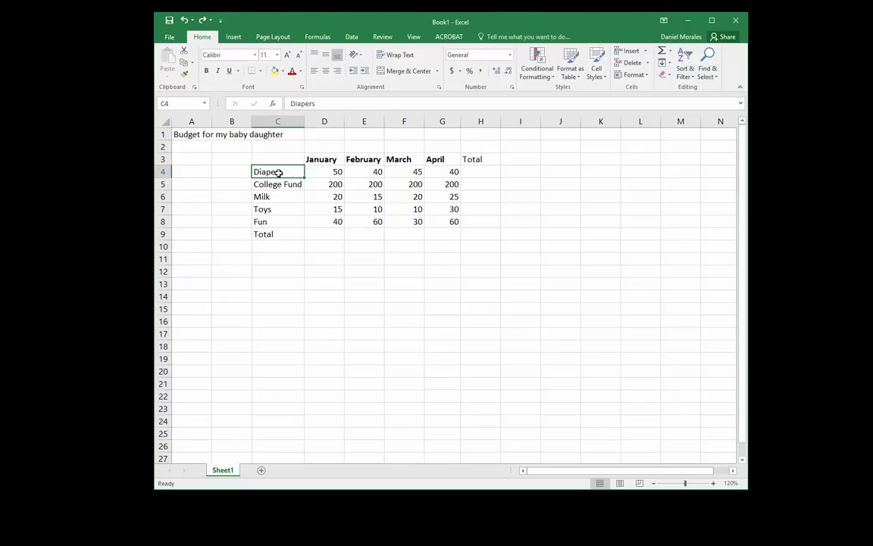
pyautogui.click(279, 197)
pyautogui.click(279, 221)
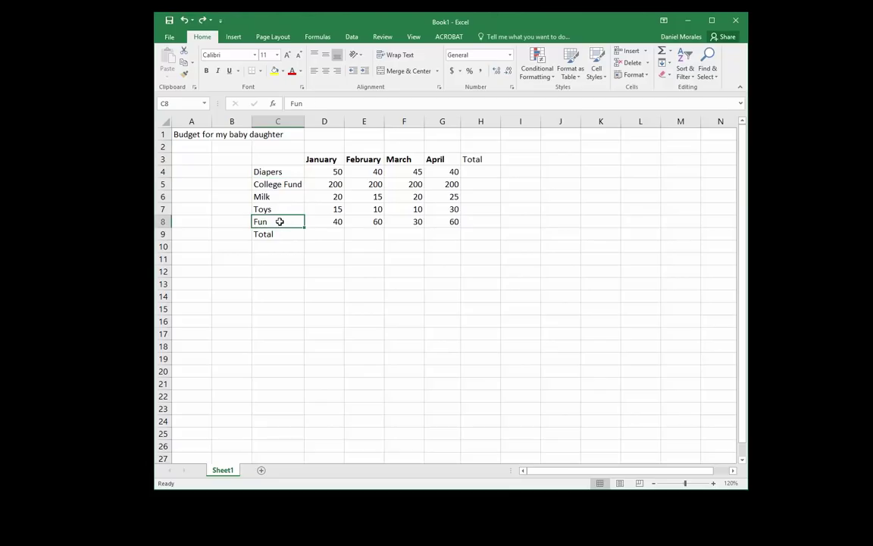
pyautogui.click(277, 173)
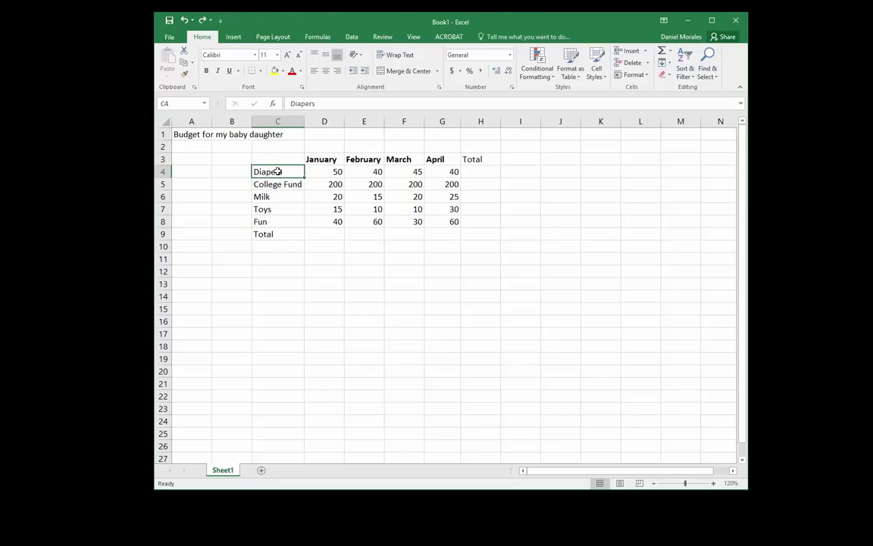
pyautogui.moveTo(279, 172); pyautogui.dragTo(279, 226)
pyautogui.click(280, 258)
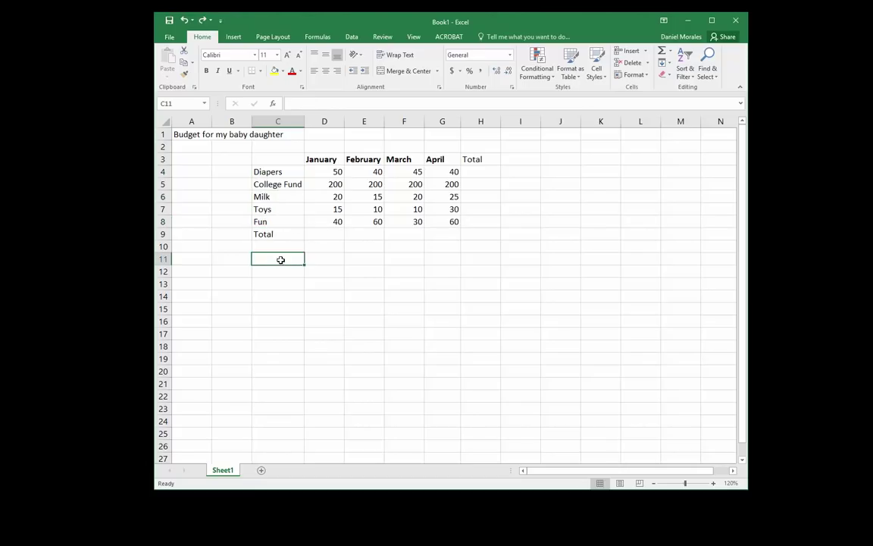
# Try filling the Diapers label down through C8 and undo the fill
pyautogui.click(278, 173)
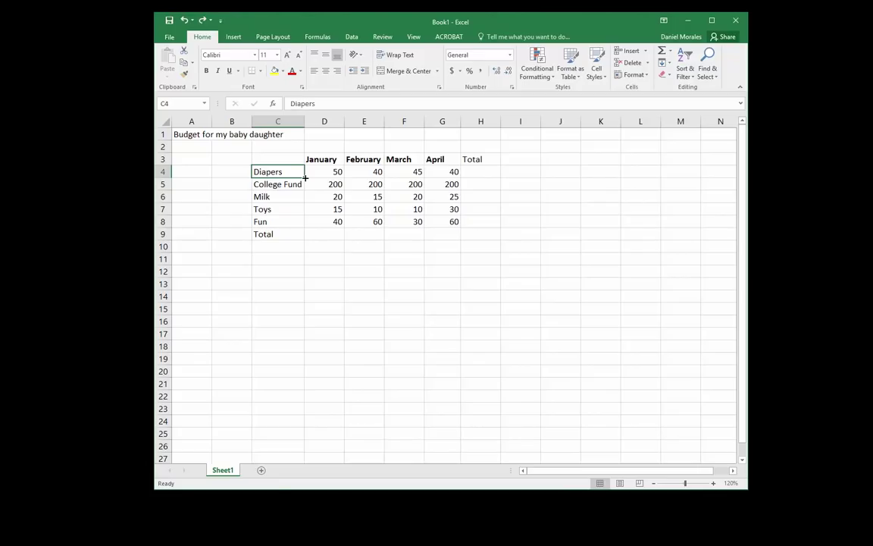
pyautogui.moveTo(306, 177); pyautogui.dragTo(305, 228)
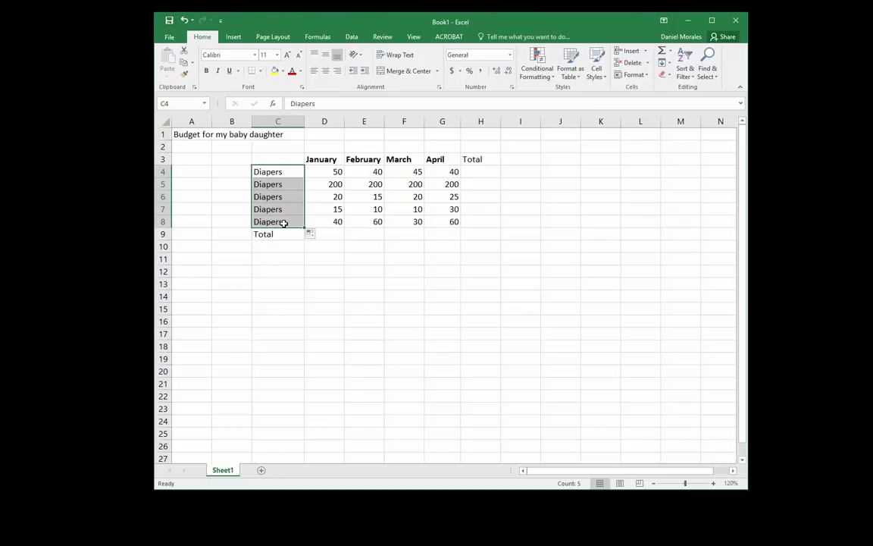
pyautogui.hotkey('ctrl', 'z')
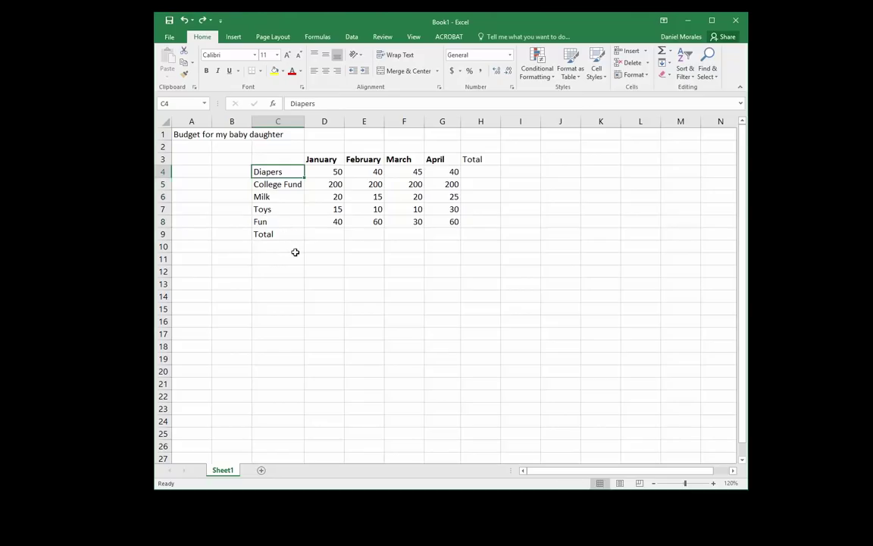
# Examine the Total row cells D9 to G9 and the January amounts that belong to the first monthly total
pyautogui.click(319, 247)
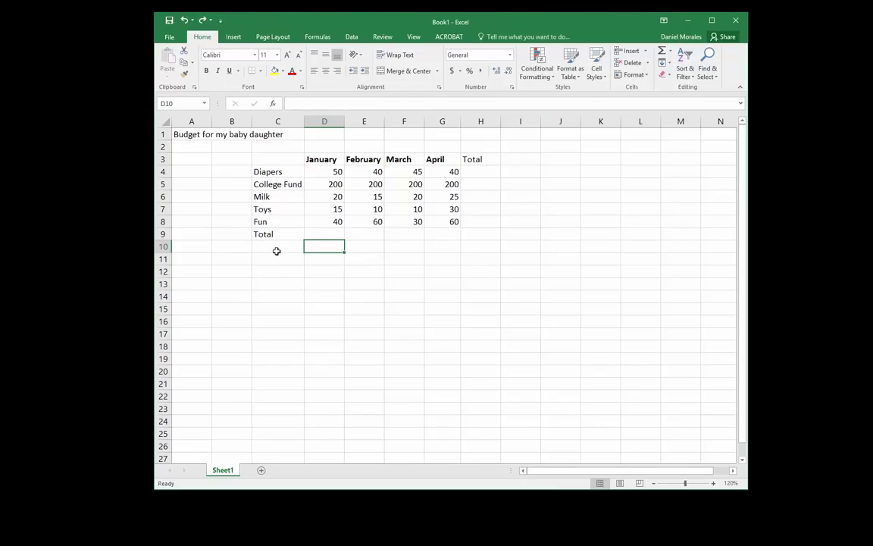
pyautogui.click(328, 236)
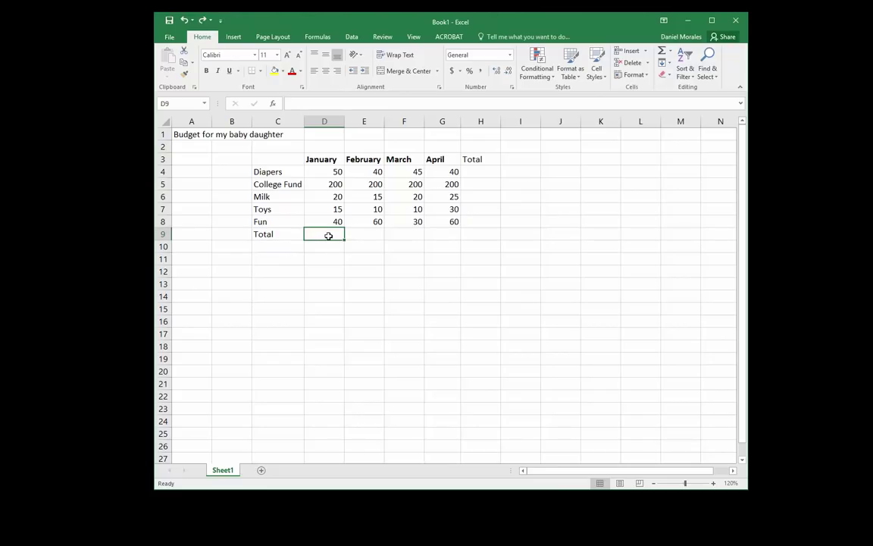
pyautogui.click(363, 236)
pyautogui.click(397, 235)
pyautogui.click(444, 235)
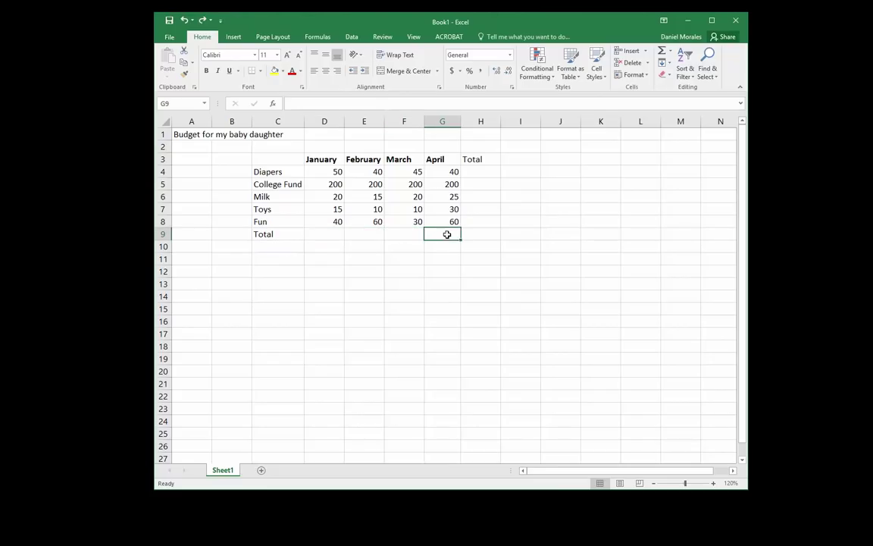
pyautogui.moveTo(333, 173); pyautogui.dragTo(338, 221)
pyautogui.click(329, 235)
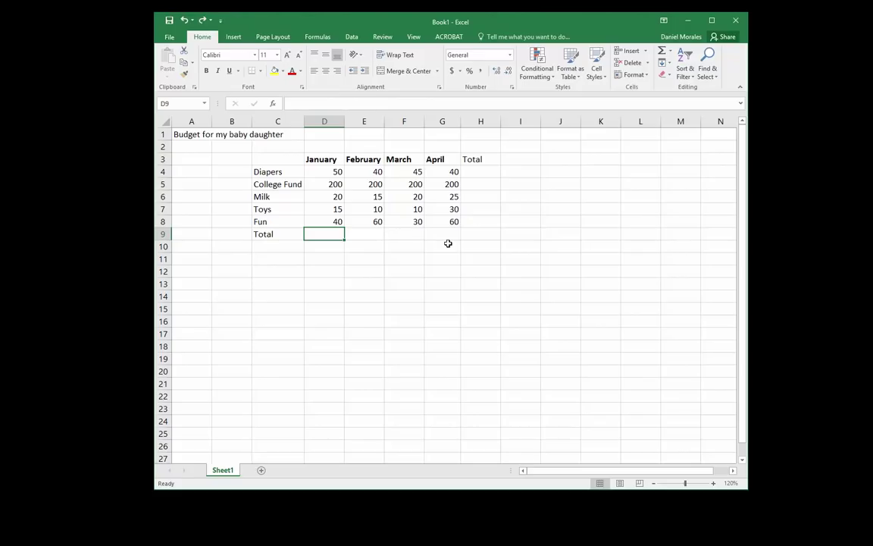
# Examine the Total column cells H4 to H6 and the Diapers and Milk amounts across the months
pyautogui.click(471, 172)
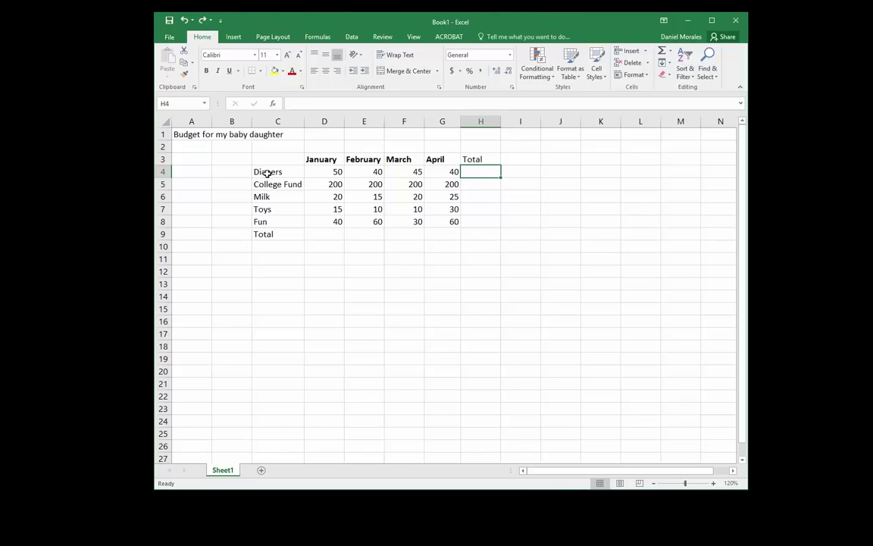
pyautogui.moveTo(312, 172); pyautogui.dragTo(450, 174)
pyautogui.click(479, 172)
pyautogui.click(474, 182)
pyautogui.click(472, 197)
pyautogui.moveTo(338, 196); pyautogui.dragTo(449, 197)
pyautogui.click(464, 196)
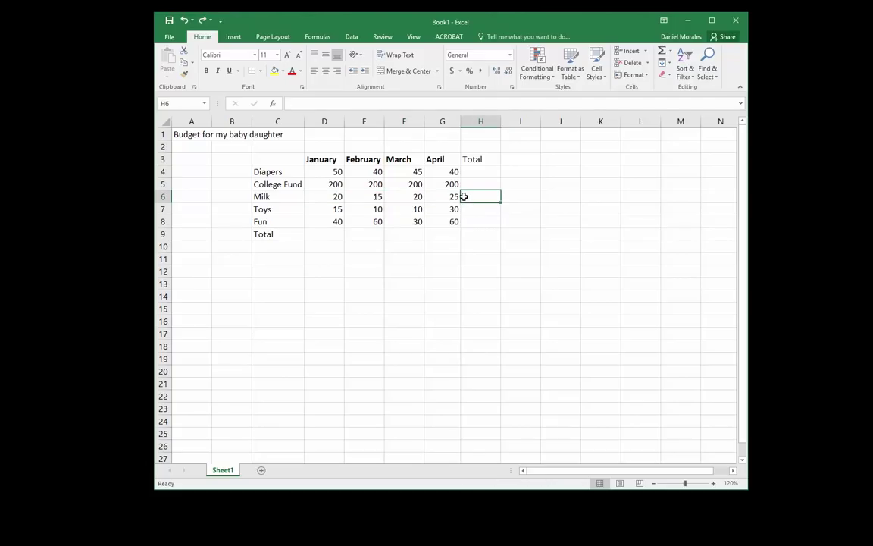
# Total the January expenses in D9 with AutoSum over D4:D8
pyautogui.click(339, 234)
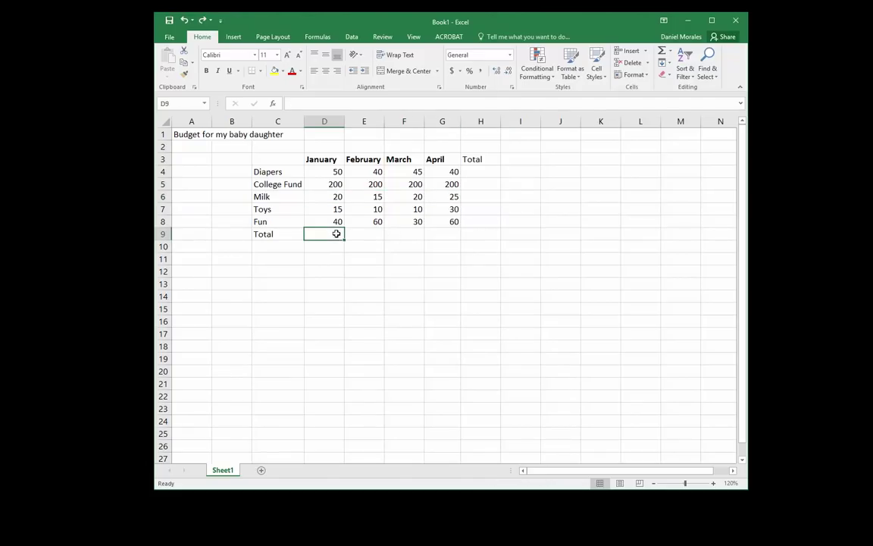
pyautogui.click(671, 53)
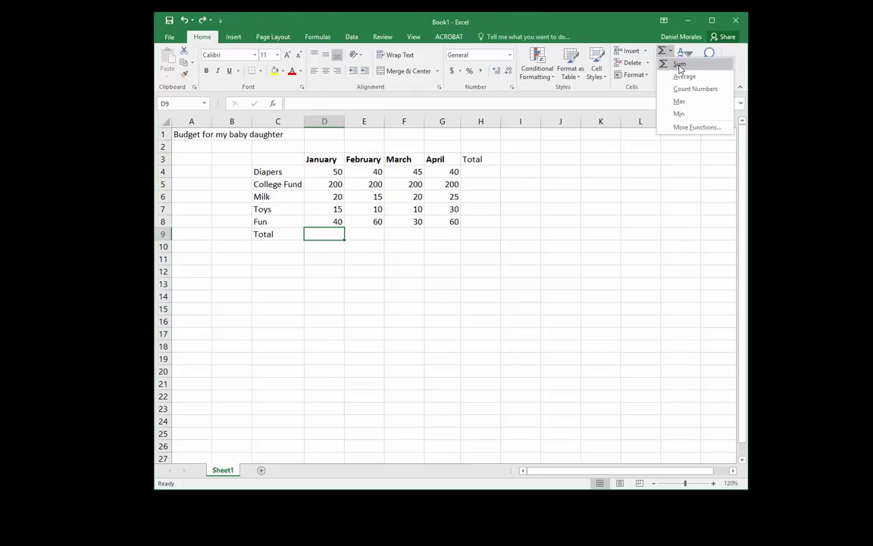
pyautogui.click(680, 65)
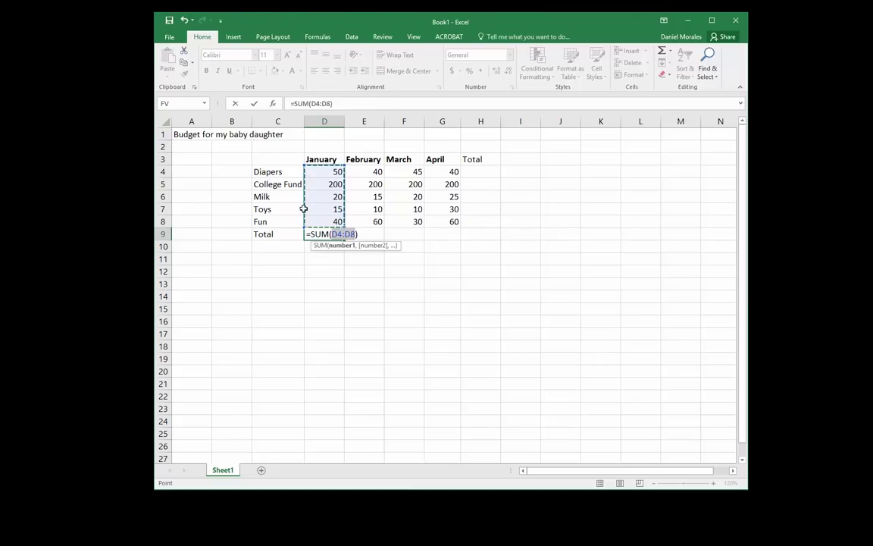
pyautogui.click(255, 108)
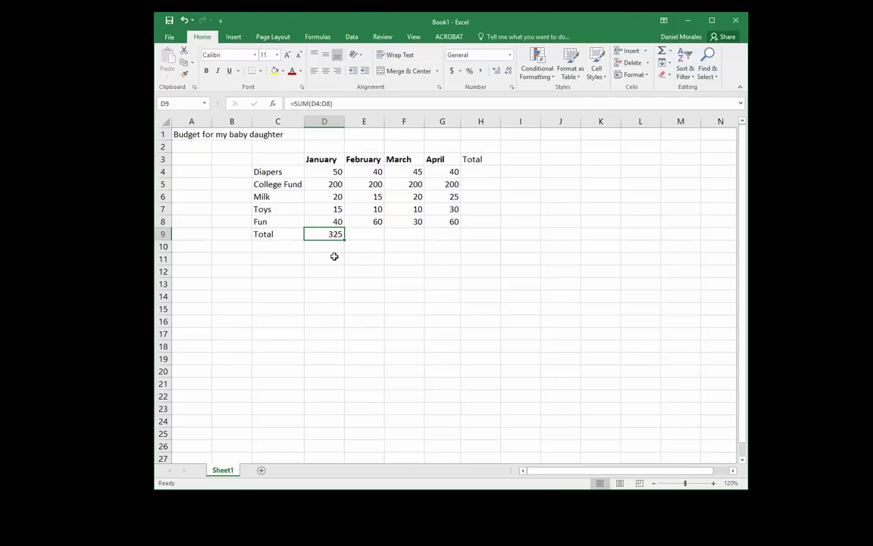
# Total the February expenses in E9 by inserting the SUM function with the range E4:E8
pyautogui.click(371, 234)
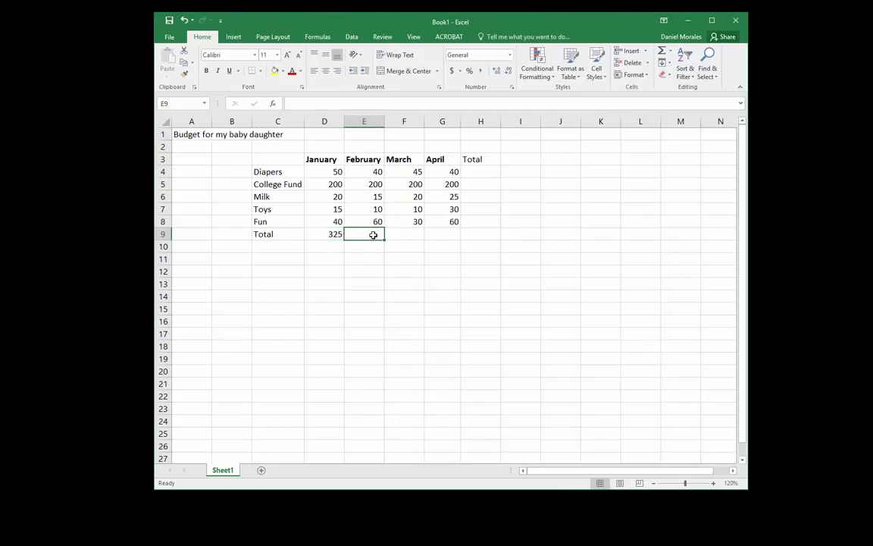
pyautogui.click(274, 107)
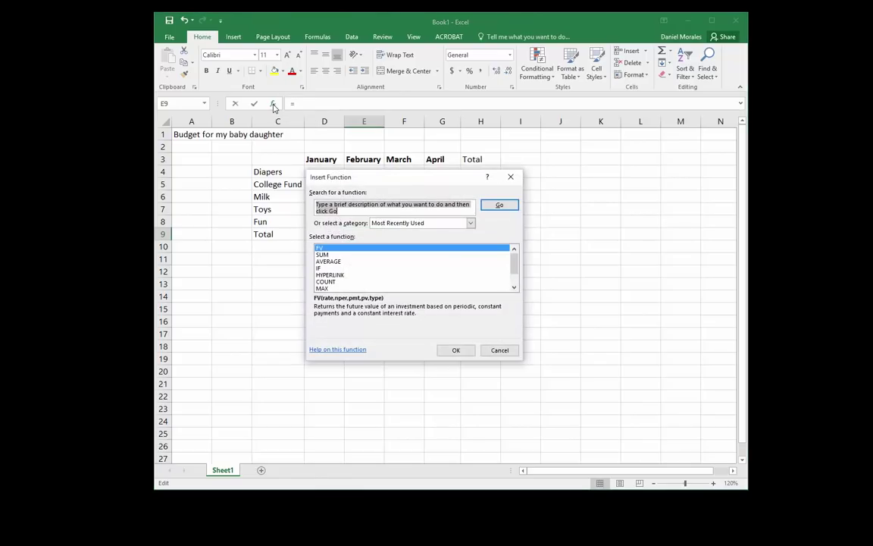
pyautogui.moveTo(369, 182); pyautogui.dragTo(534, 194)
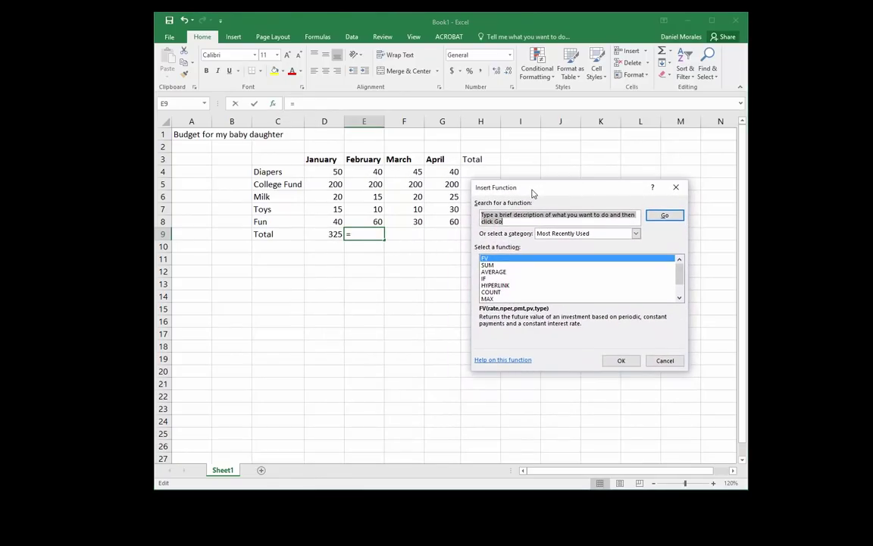
pyautogui.click(489, 265)
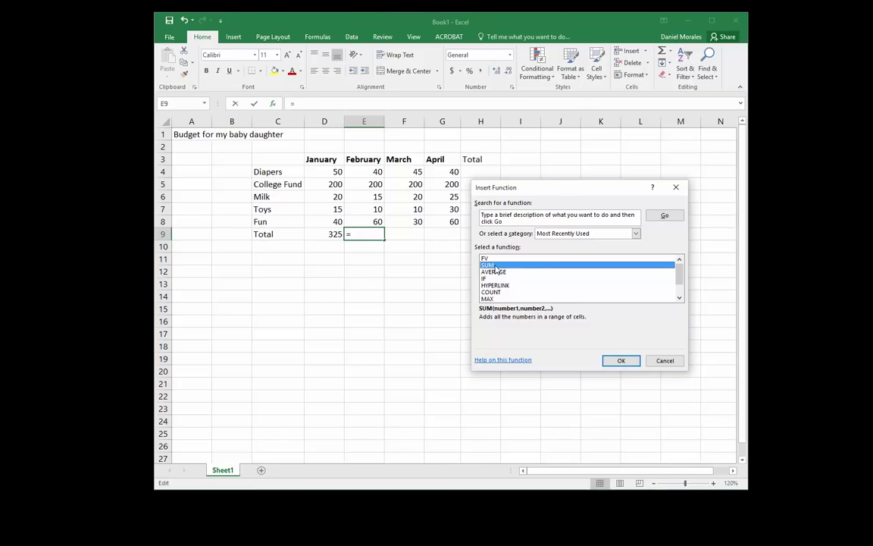
pyautogui.click(620, 361)
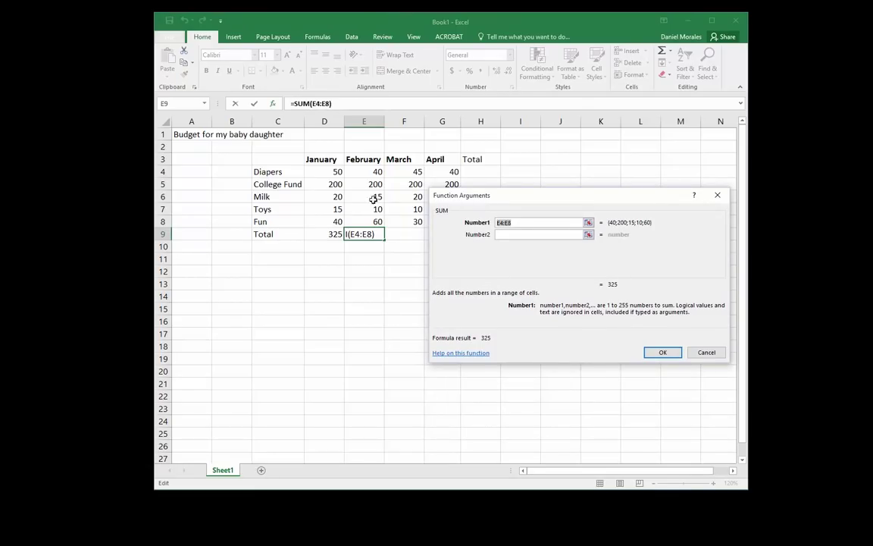
pyautogui.moveTo(374, 172); pyautogui.dragTo(373, 221)
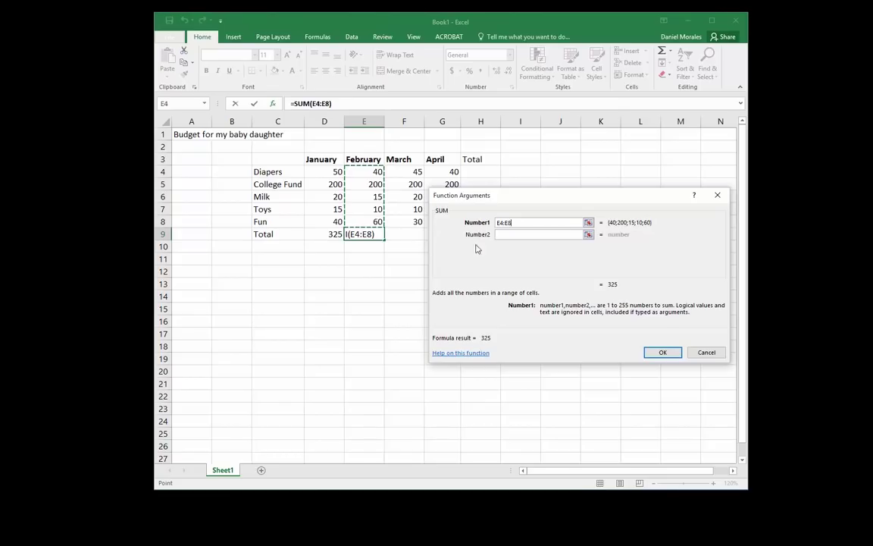
pyautogui.click(662, 353)
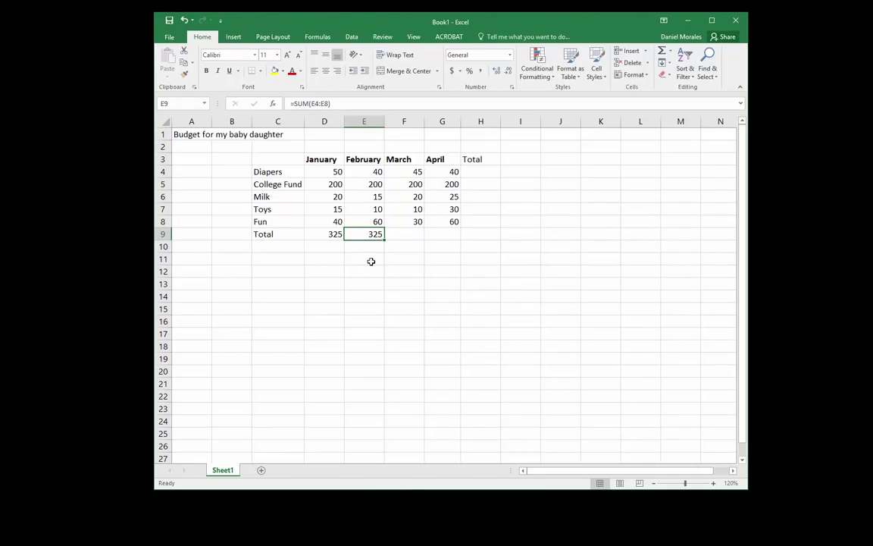
# Set the February Toys amount to 40 and check the February total in E9
pyautogui.click(373, 209)
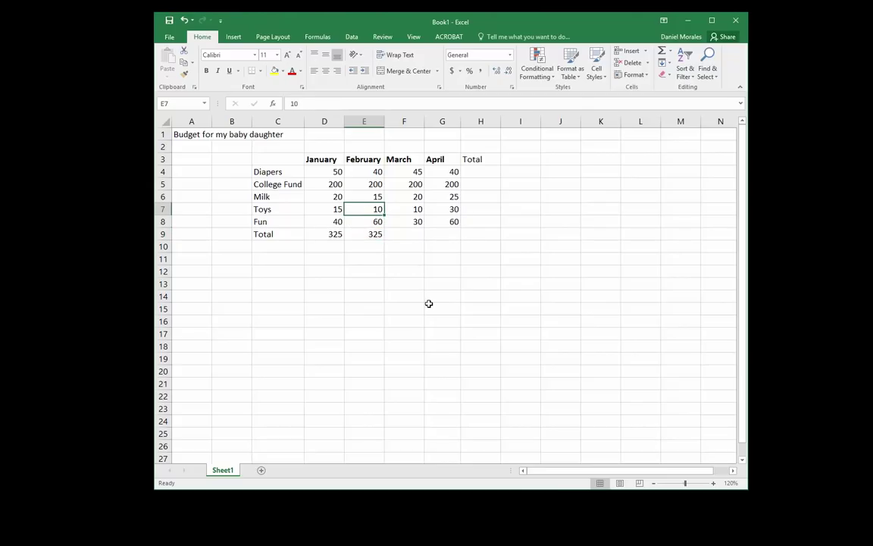
pyautogui.write('40')
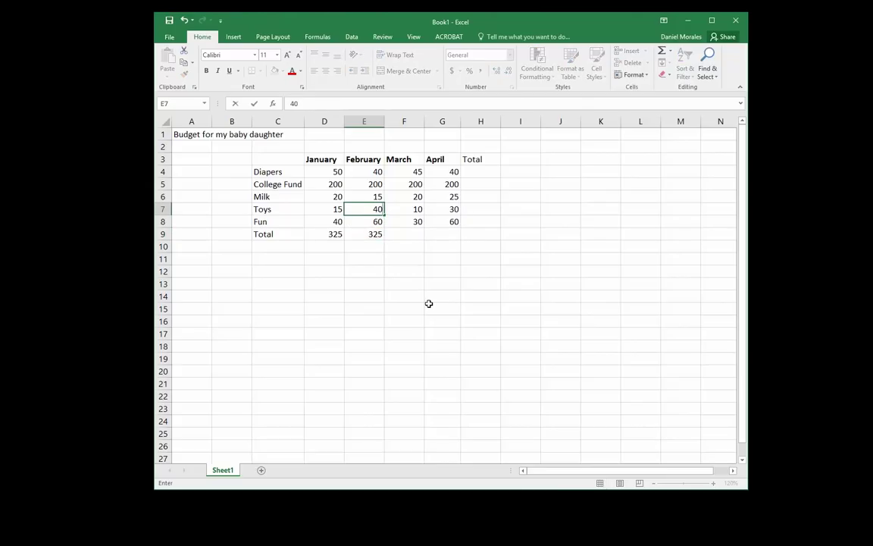
pyautogui.press('Return')
pyautogui.click(371, 235)
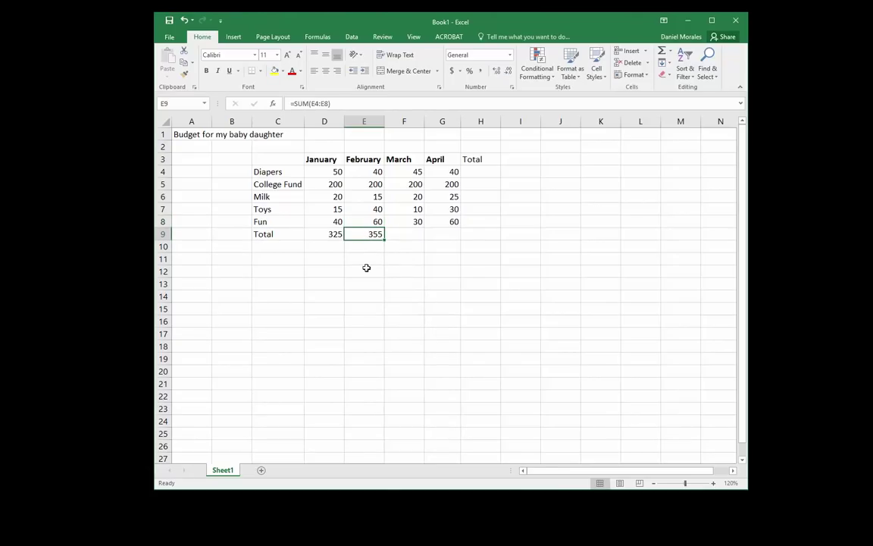
# Total the March expenses in F9 by entering the formula =SUM(F4:F8) by hand
pyautogui.click(402, 235)
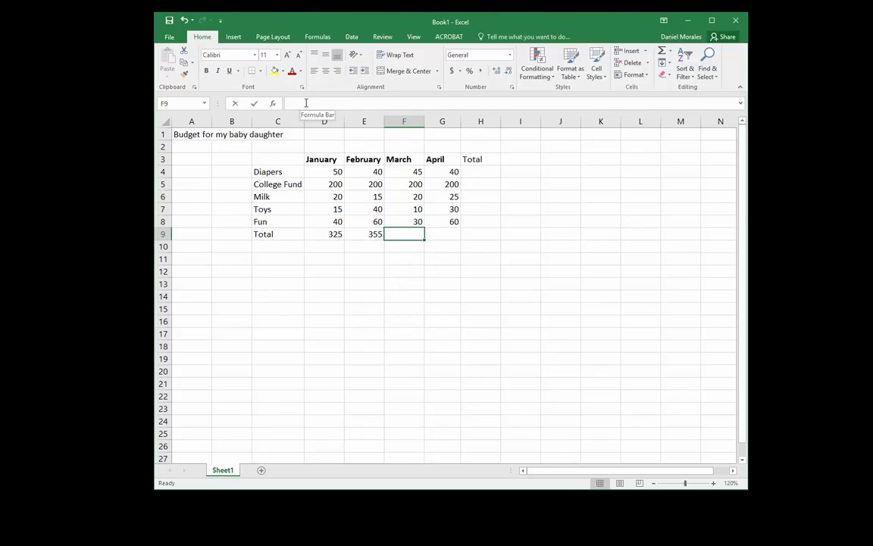
pyautogui.click(306, 102)
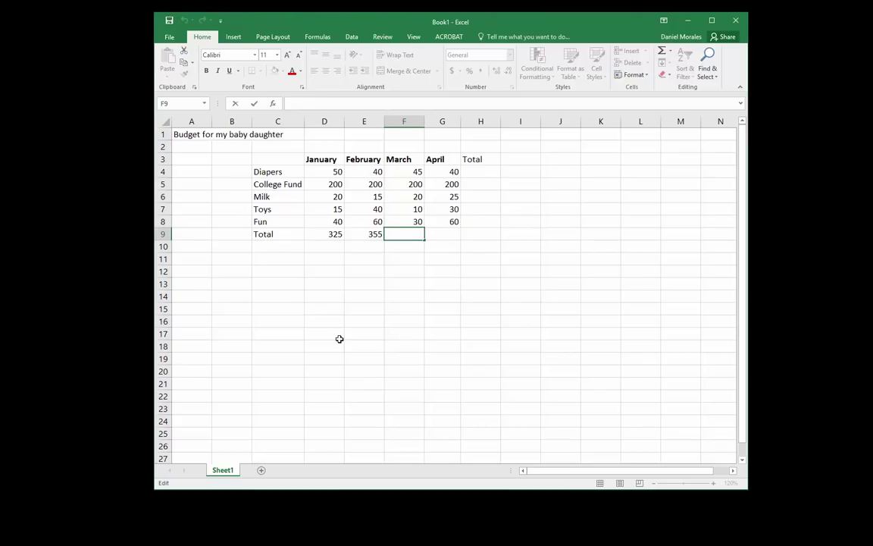
pyautogui.write('=SUM')
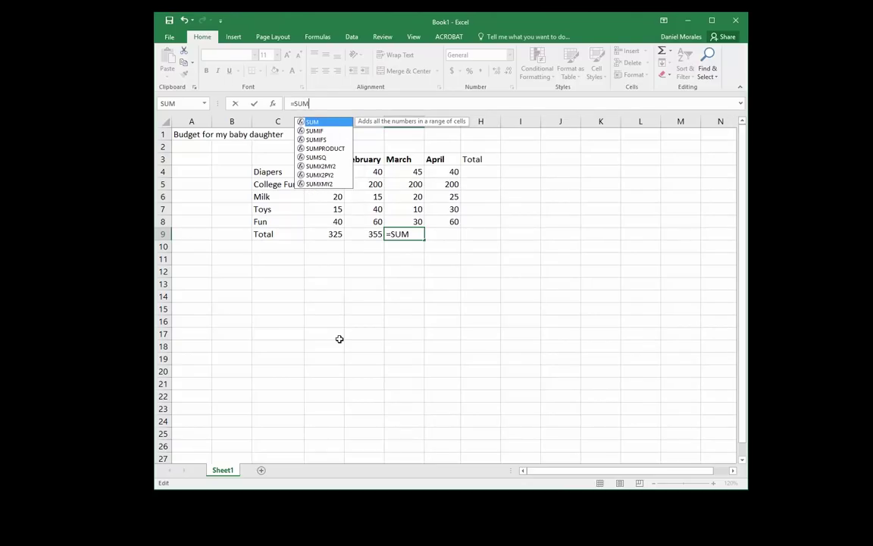
pyautogui.write('(')
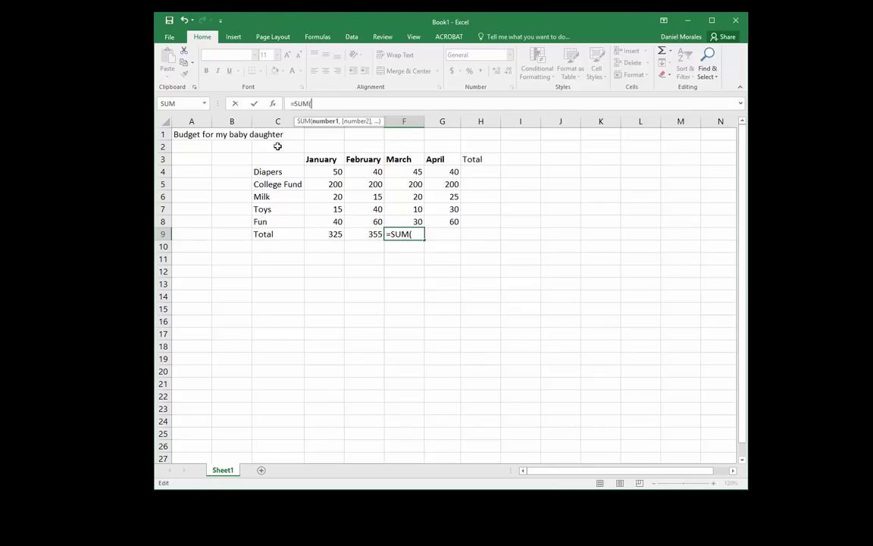
pyautogui.write('F')
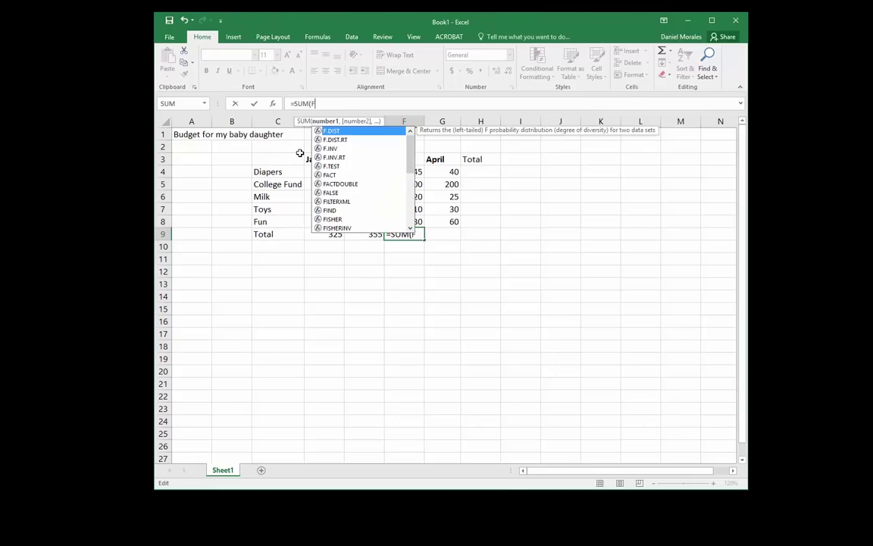
pyautogui.write('4')
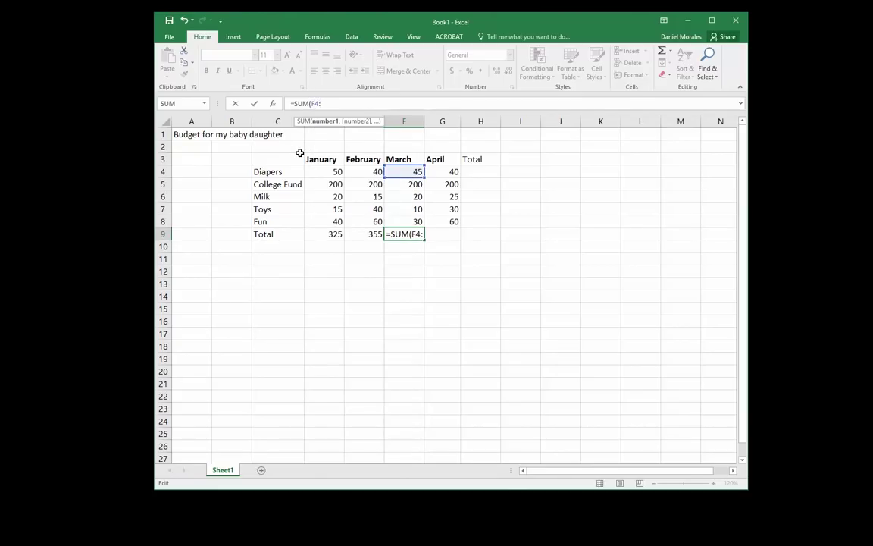
pyautogui.write(':F')
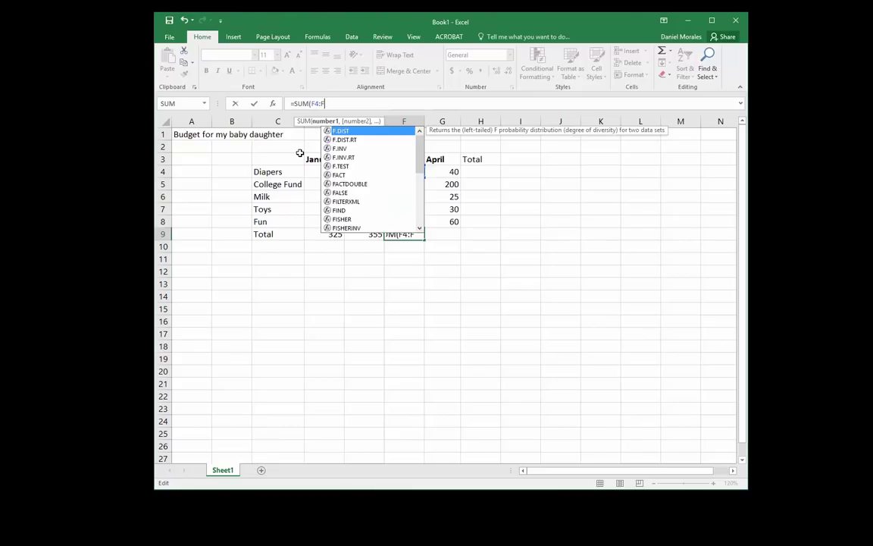
pyautogui.write('8')
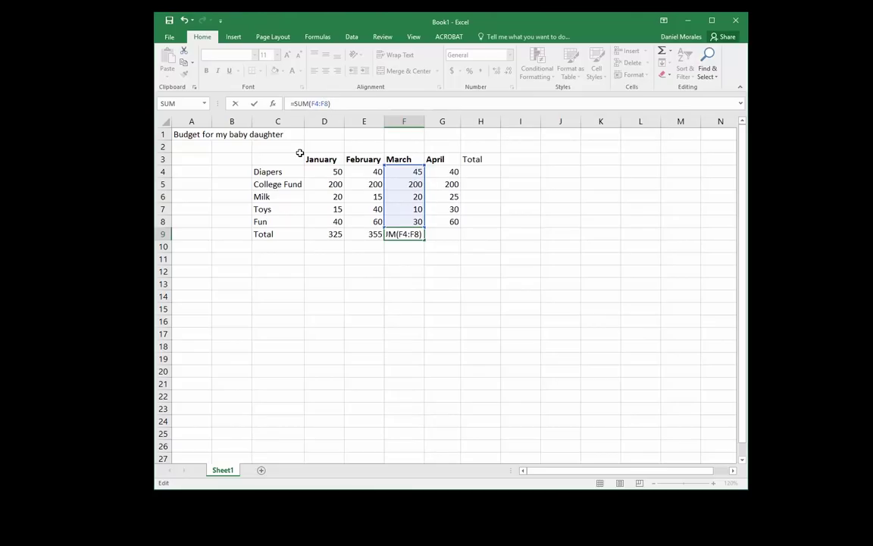
pyautogui.press('Return')
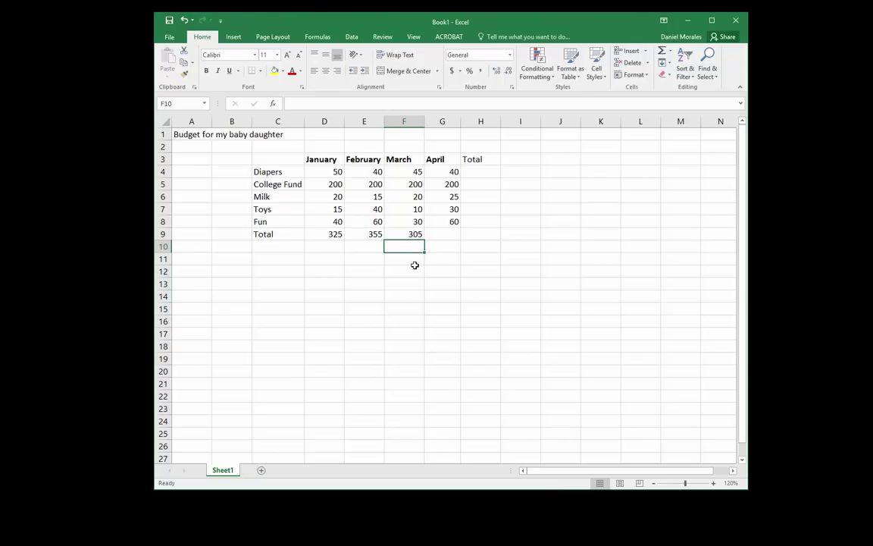
# Total the Diapers row in H4 with AutoSum over D4:G4
pyautogui.click(480, 172)
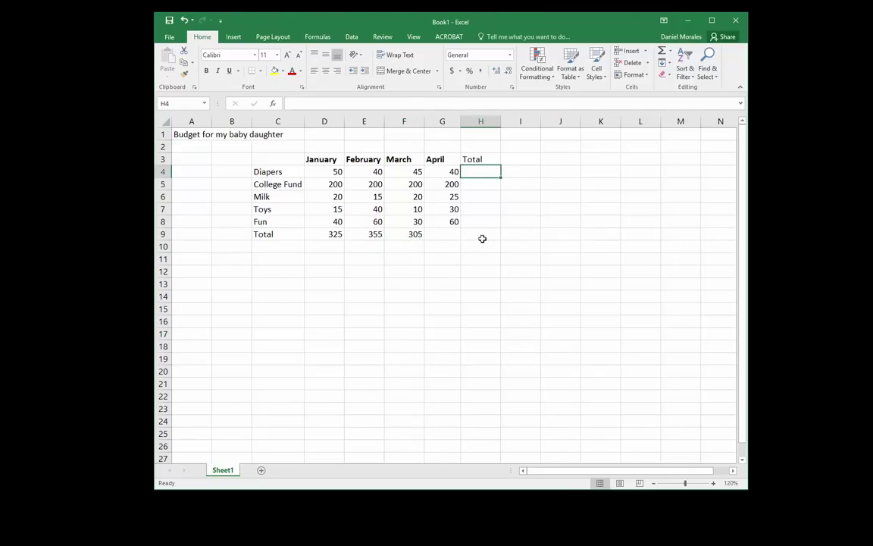
pyautogui.click(671, 55)
pyautogui.click(682, 61)
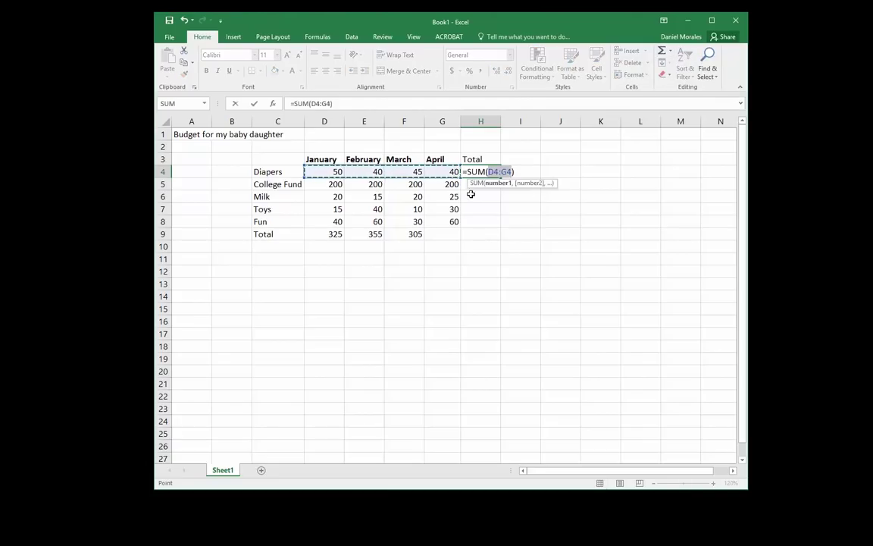
pyautogui.click(253, 104)
# Total the College Fund row in H5 with AutoSum over D5:G5
pyautogui.click(489, 186)
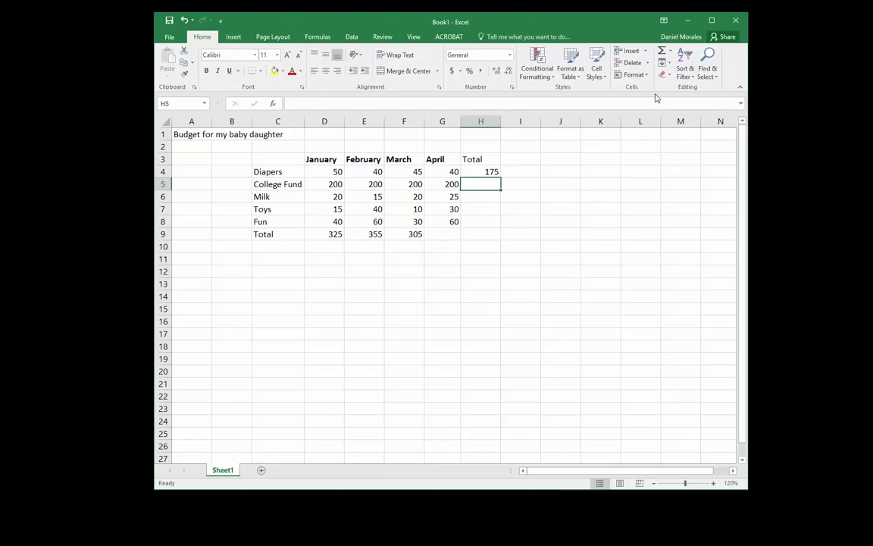
pyautogui.click(670, 51)
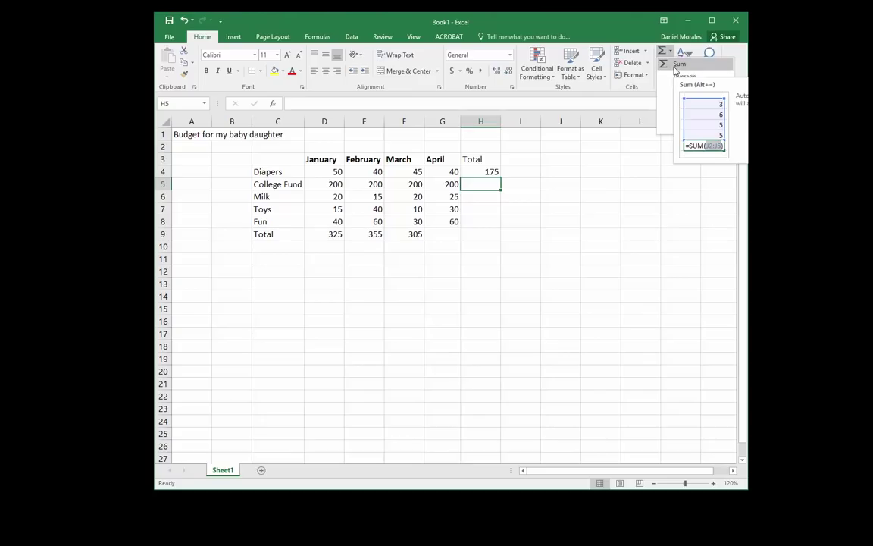
pyautogui.click(674, 67)
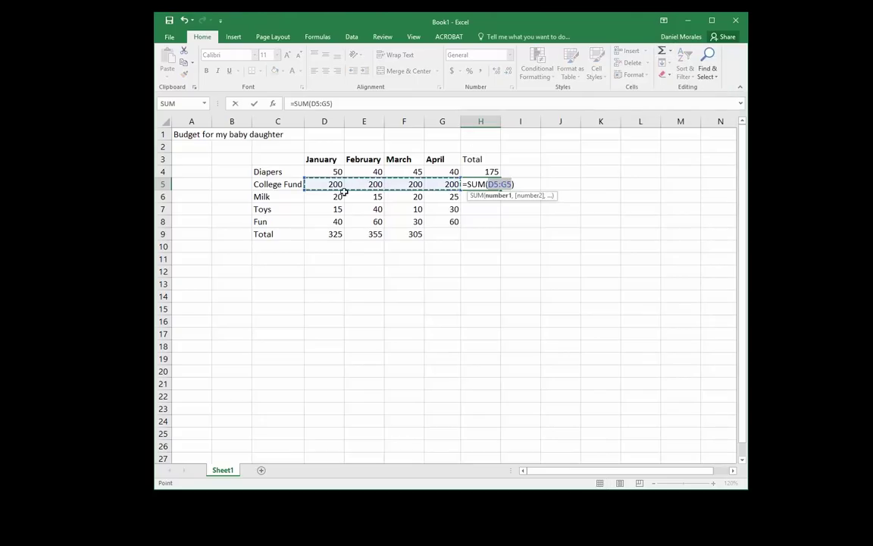
pyautogui.hotkey('ctrl', 'Return')
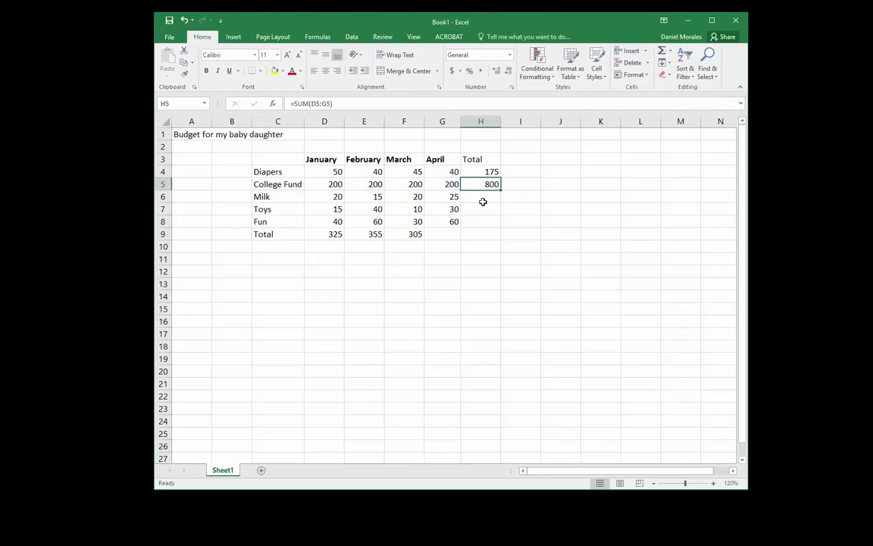
# Total the Milk row in H6 with AutoSum, replacing the suggested range with D6:G6
pyautogui.click(487, 200)
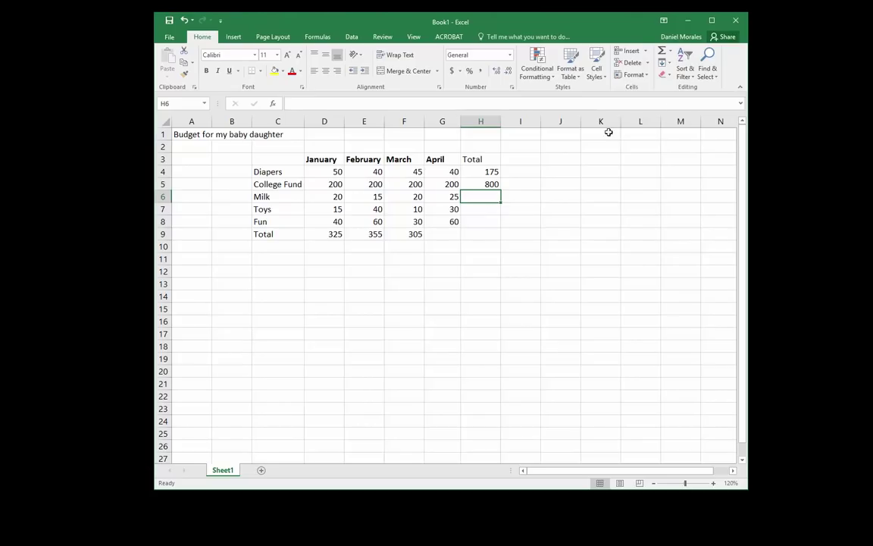
pyautogui.click(673, 52)
pyautogui.click(674, 67)
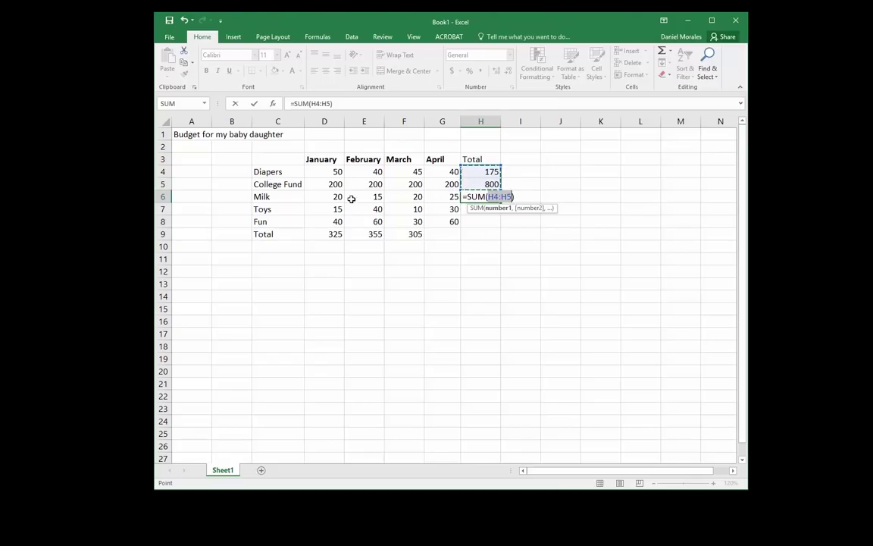
pyautogui.moveTo(336, 197); pyautogui.dragTo(439, 202)
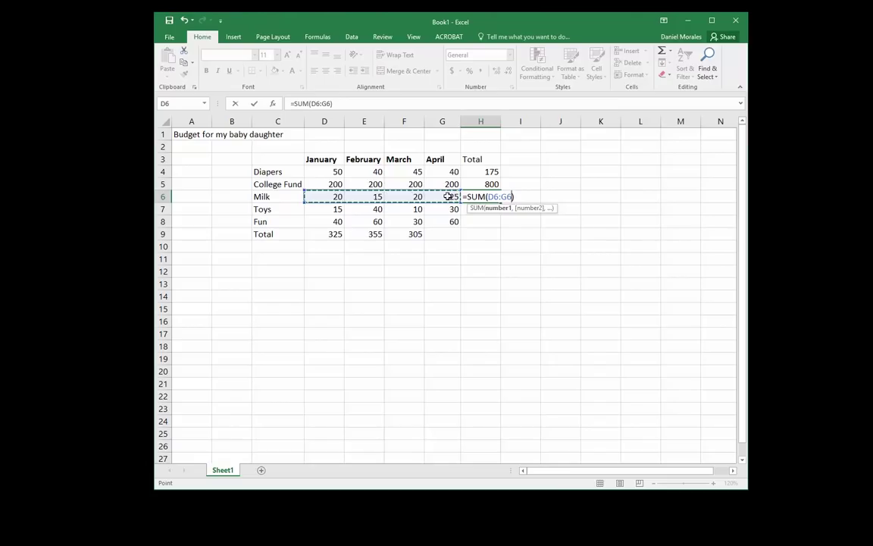
pyautogui.click(253, 106)
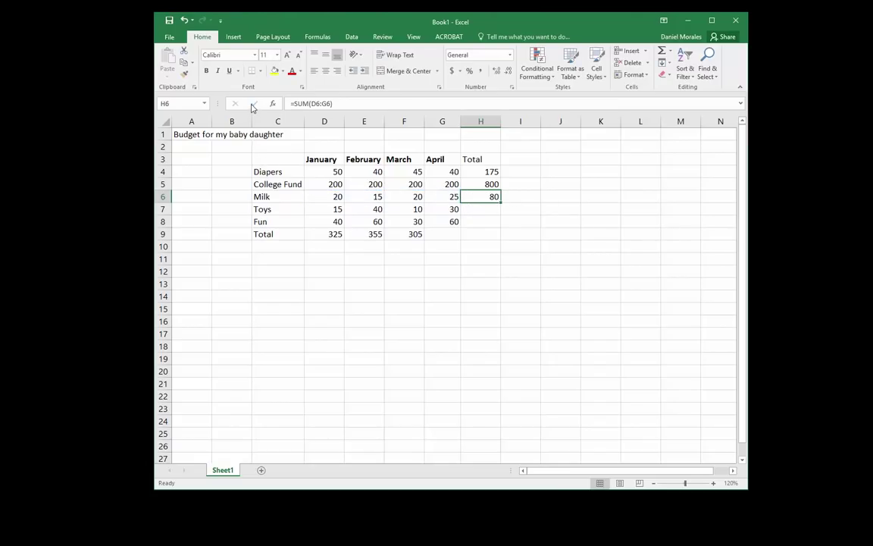
# Clear the Milk total in H6 and insert AutoSum again, accepting the suggested range H4:H5
pyautogui.press('Delete')
pyautogui.click(669, 51)
pyautogui.click(680, 64)
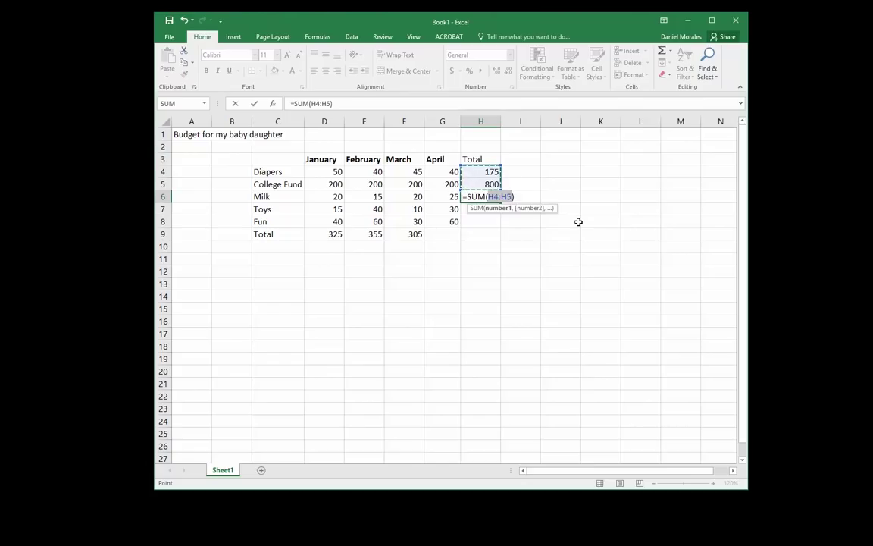
pyautogui.click(254, 104)
pyautogui.click(516, 273)
# Correct the SUM formula in H6 by editing its range to D6:G6
pyautogui.click(489, 196)
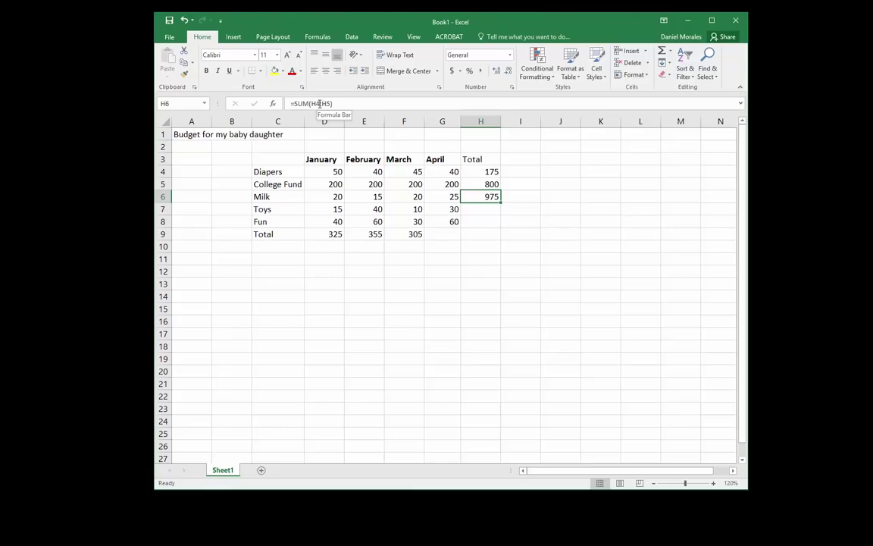
pyautogui.click(324, 103)
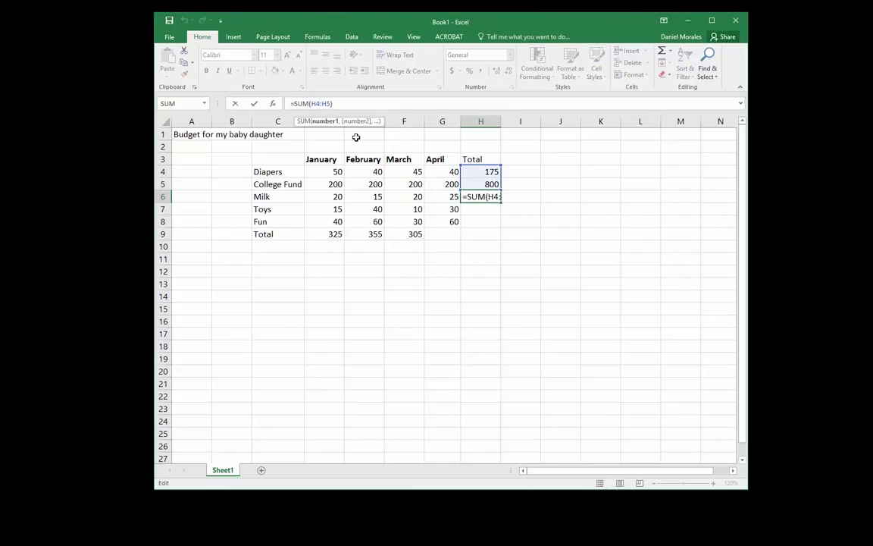
pyautogui.press('BackSpace')
pyautogui.press('BackSpace')
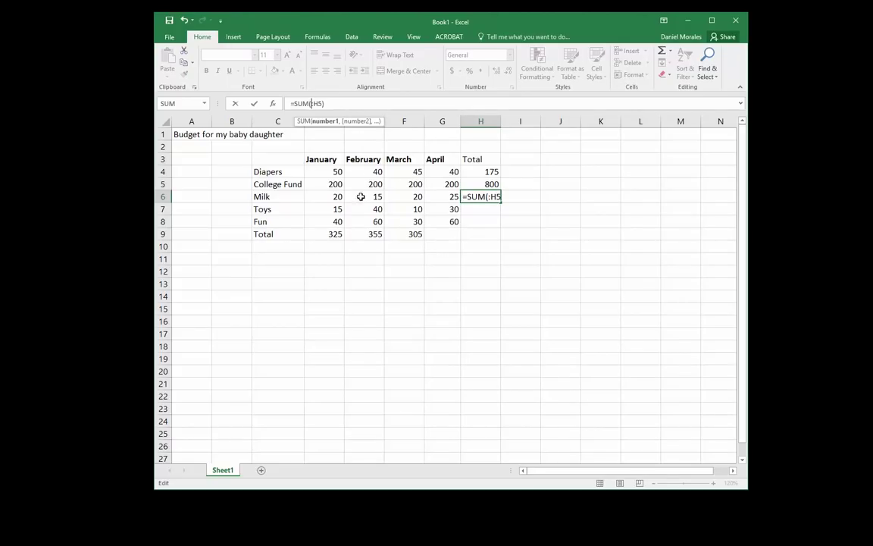
pyautogui.click(337, 197)
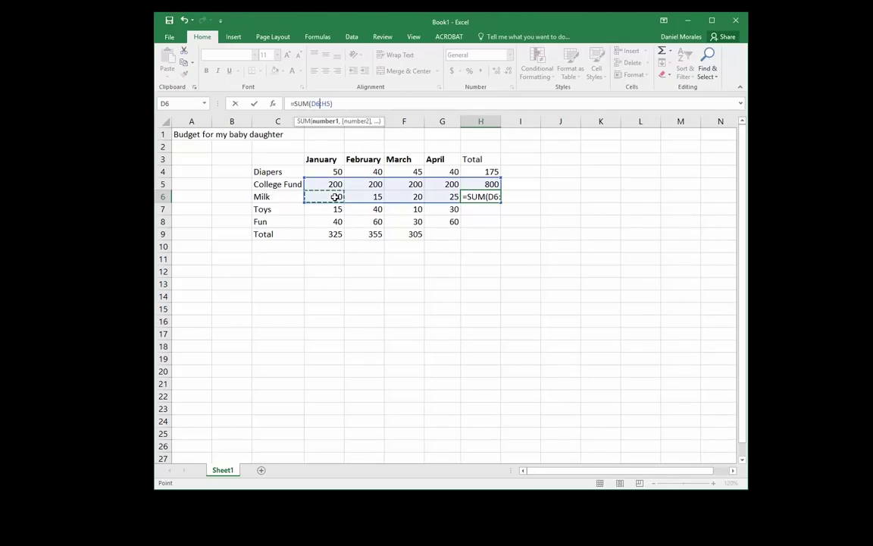
pyautogui.click(329, 103)
pyautogui.press('BackSpace')
pyautogui.press('BackSpace')
pyautogui.write('G')
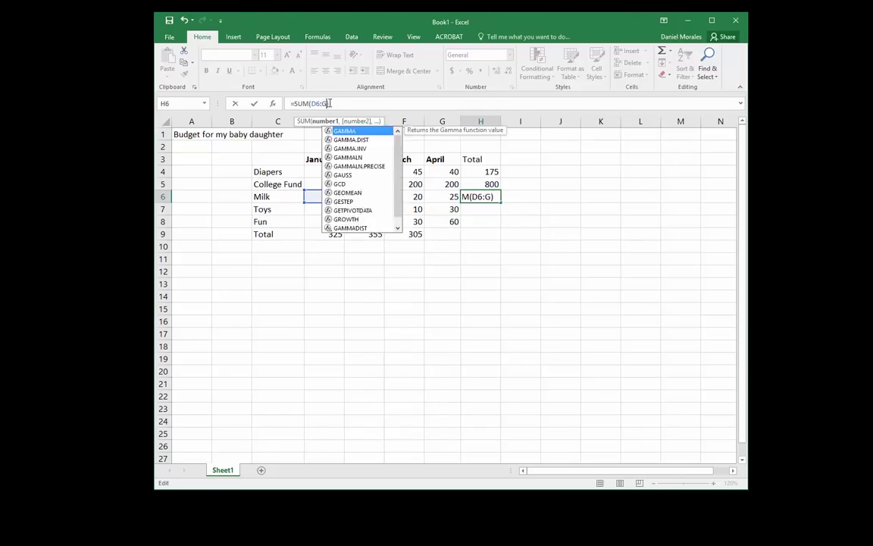
pyautogui.write('6')
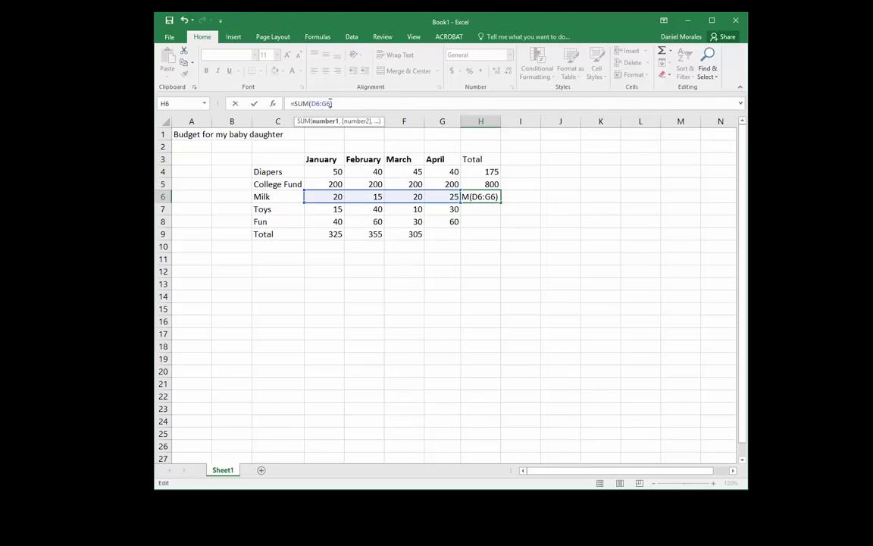
pyautogui.press('Return')
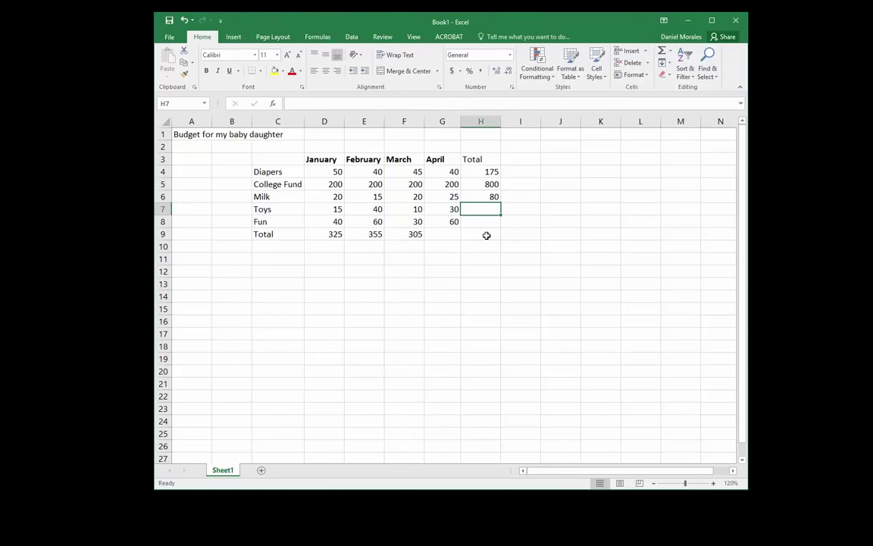
# Delete the College Fund and Milk totals in H5:H6 and the February and March totals in E9:F9
pyautogui.moveTo(488, 185); pyautogui.dragTo(488, 195)
pyautogui.press('Delete')
pyautogui.moveTo(375, 235); pyautogui.dragTo(396, 239)
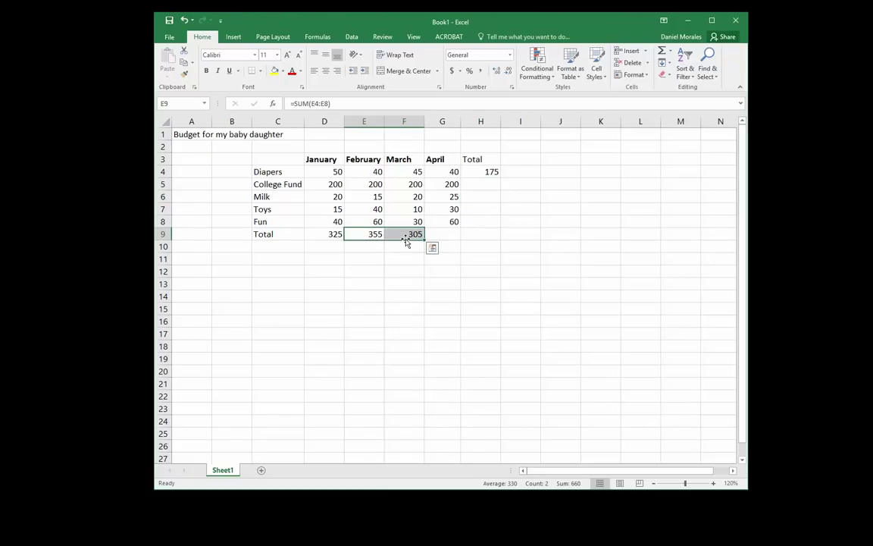
pyautogui.press('Delete')
pyautogui.click(406, 249)
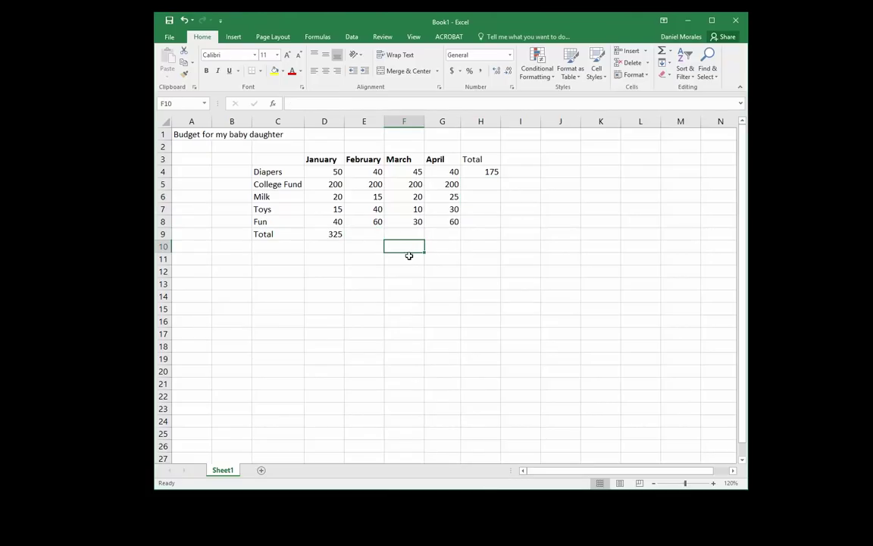
# Fill the January total formula from D9 across the Total row through H9
pyautogui.click(321, 236)
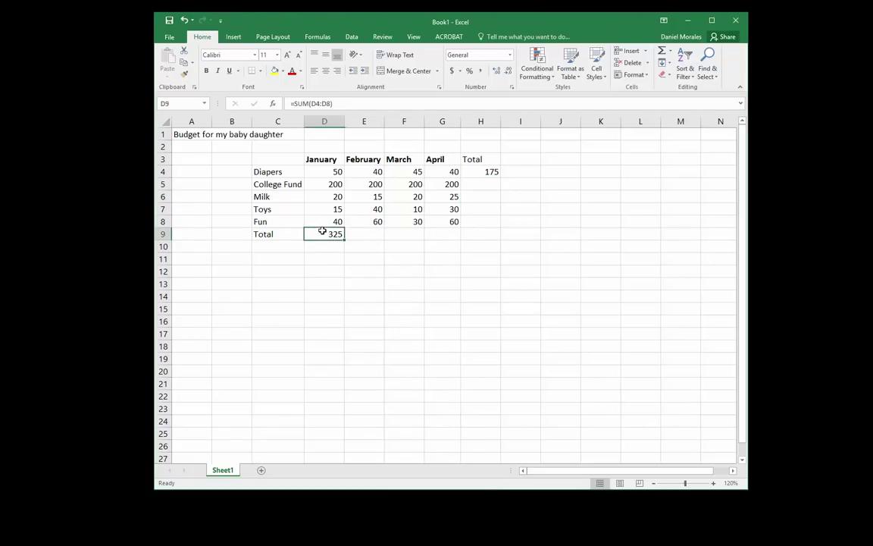
pyautogui.click(490, 172)
pyautogui.click(335, 233)
pyautogui.moveTo(345, 239); pyautogui.dragTo(347, 239)
pyautogui.moveTo(345, 238); pyautogui.dragTo(494, 234)
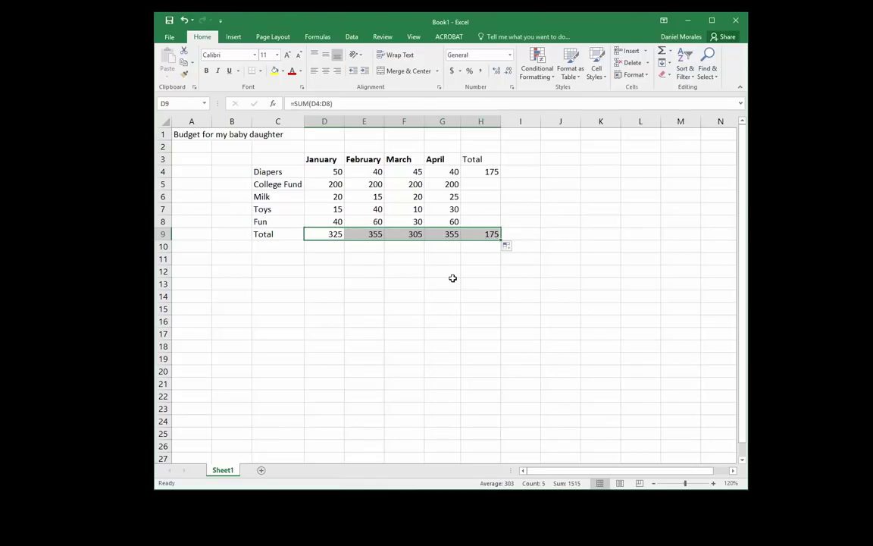
pyautogui.click(341, 249)
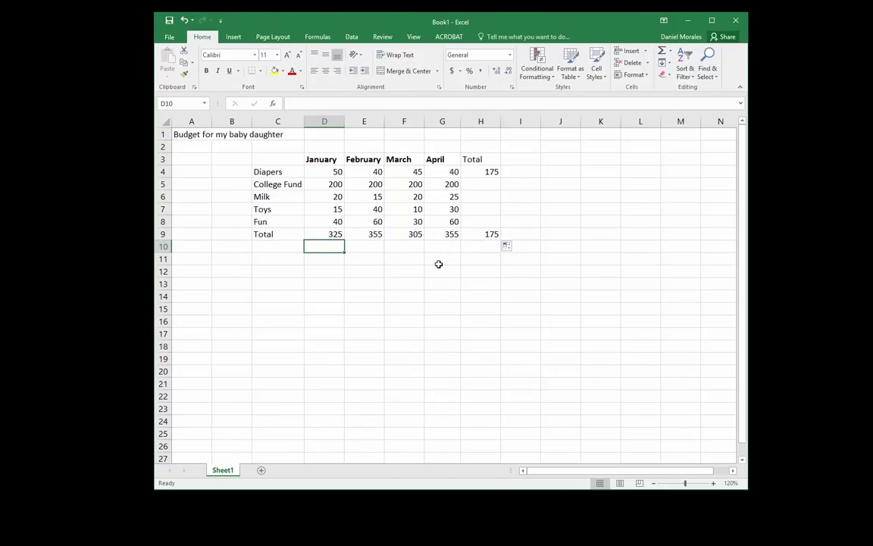
# Fill the Diapers total formula from H4 down the Total column through H8
pyautogui.click(488, 174)
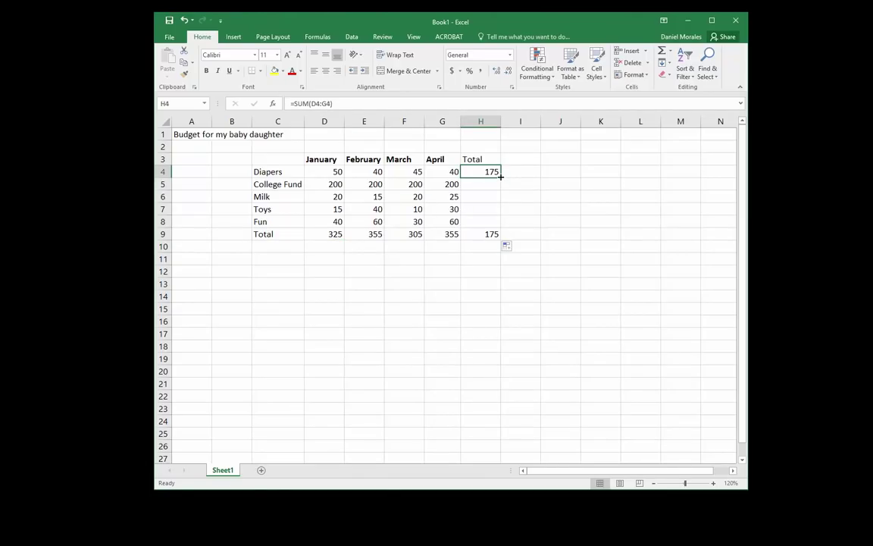
pyautogui.moveTo(500, 176); pyautogui.dragTo(493, 225)
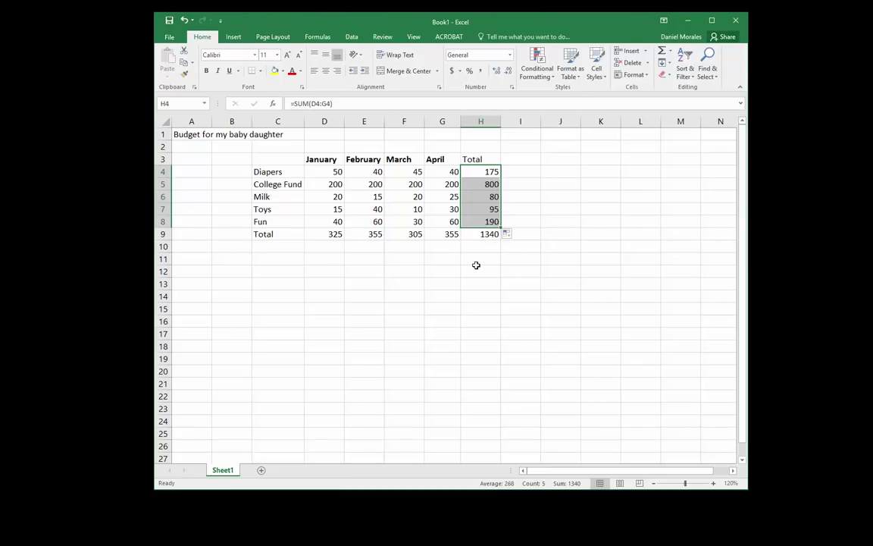
pyautogui.click(452, 247)
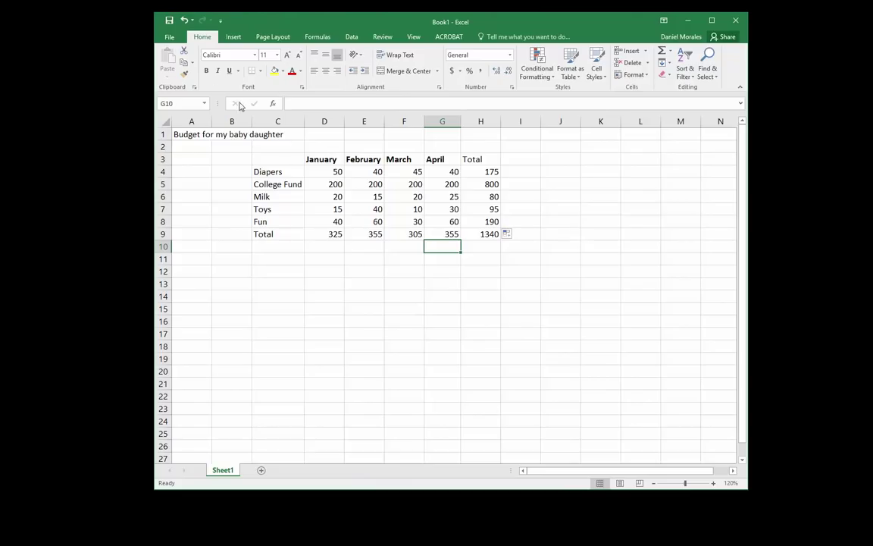
# Show the worksheet in Page Layout view and enter the author's title and surname in the left section of the page header
pyautogui.click(413, 38)
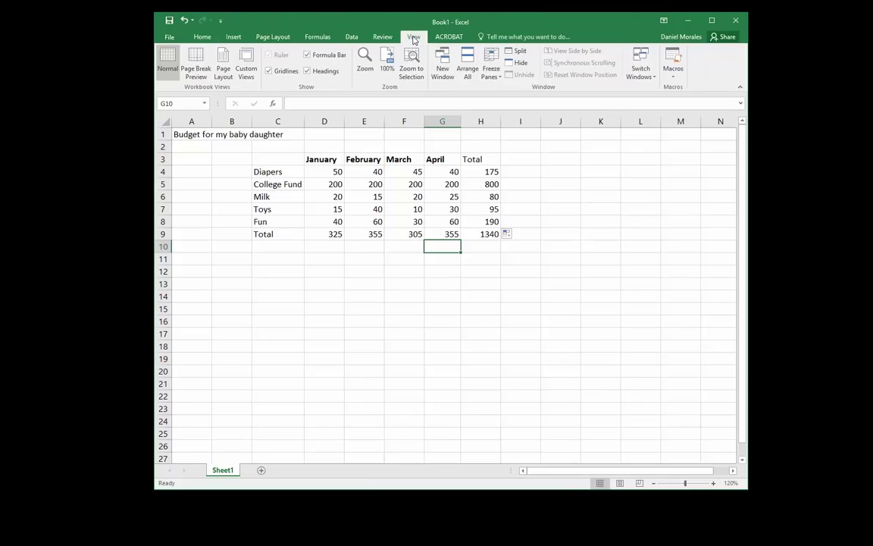
pyautogui.click(226, 64)
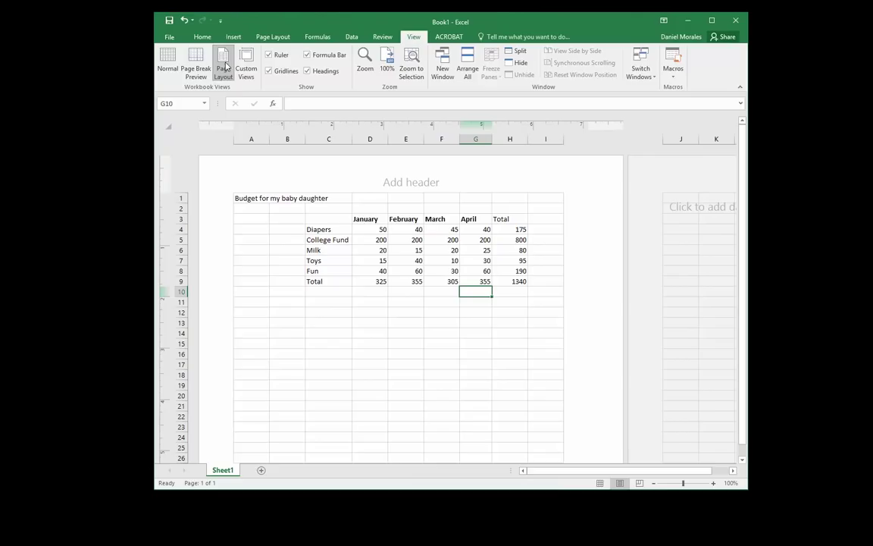
pyautogui.click(323, 178)
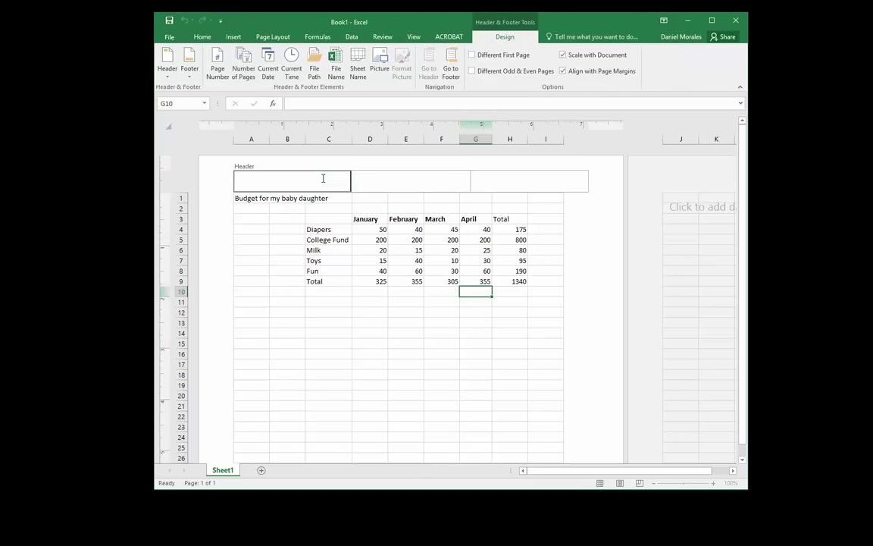
pyautogui.write('Mr. Morales')
pyautogui.click(338, 306)
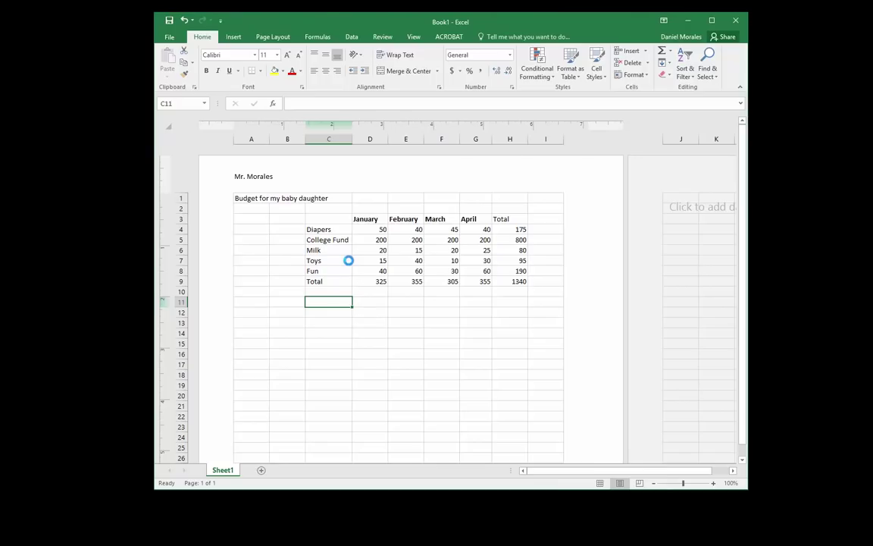
# Switch the worksheet to Normal view and back to Page Layout view to compare how the page header is shown
pyautogui.hotkey('alt', 'w')
pyautogui.press('l')
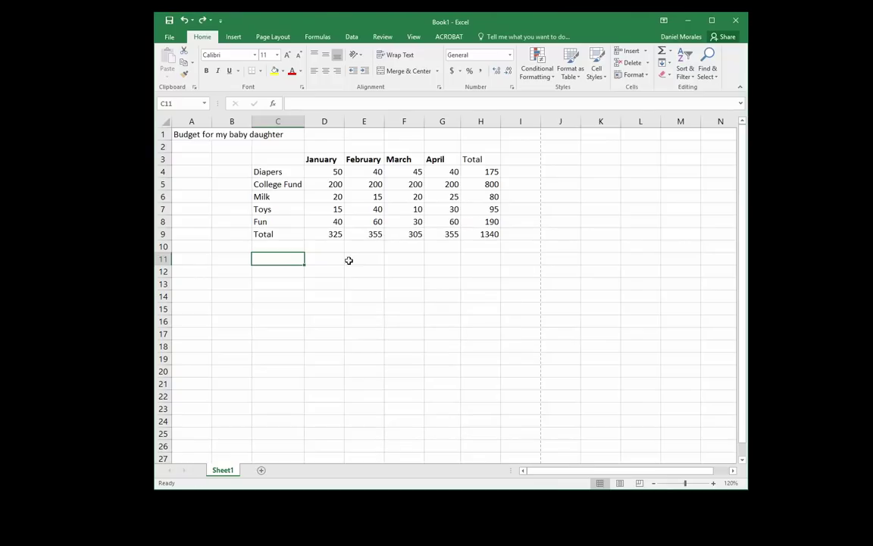
pyautogui.click(620, 483)
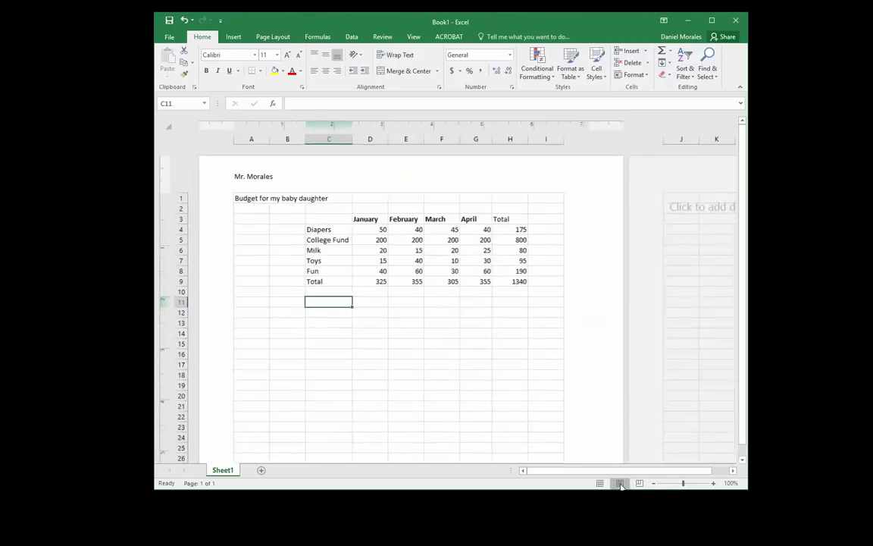